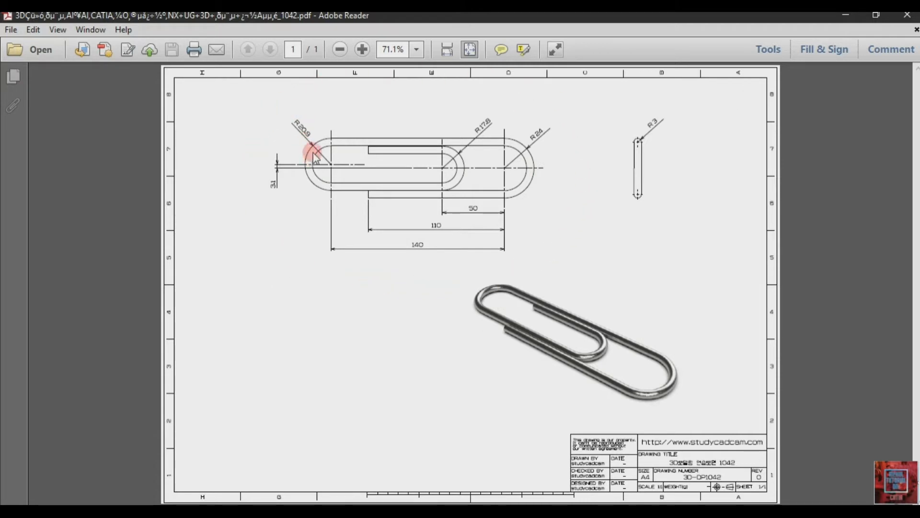
- Switch to CATIA V5 and create a new part named Part1 with hybrid design enabled
left_click(341, 510)
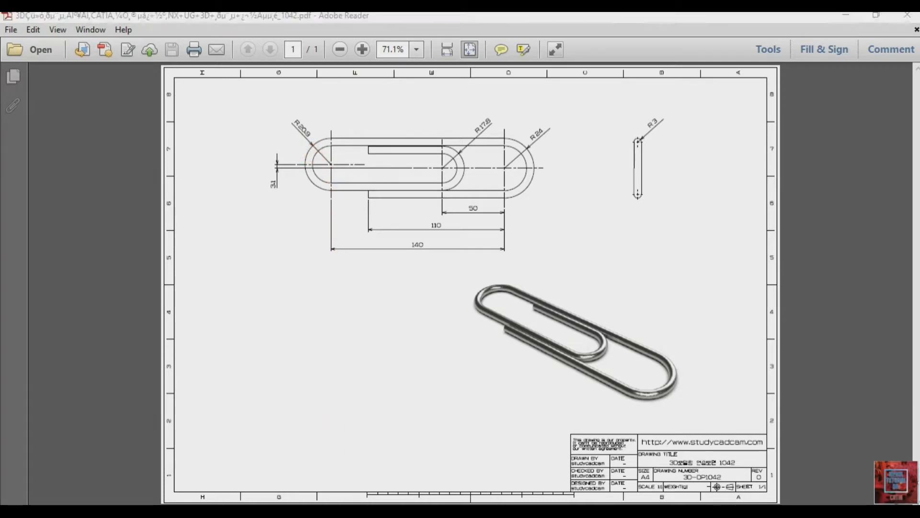
left_click(13, 29)
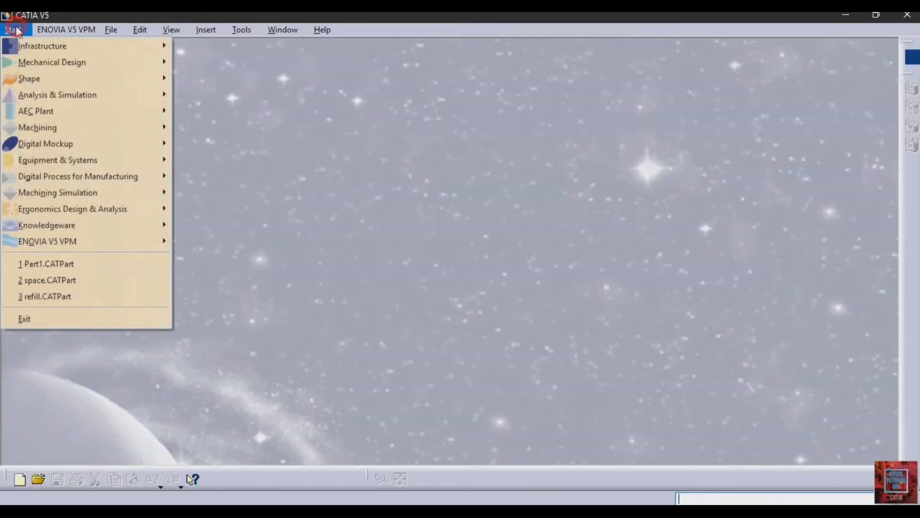
mouse_move(72, 62)
left_click(248, 68)
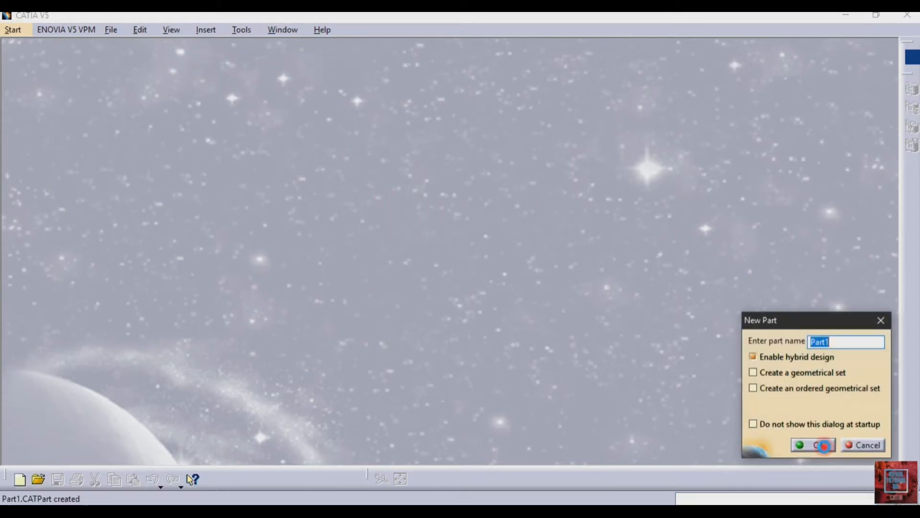
left_click(824, 446)
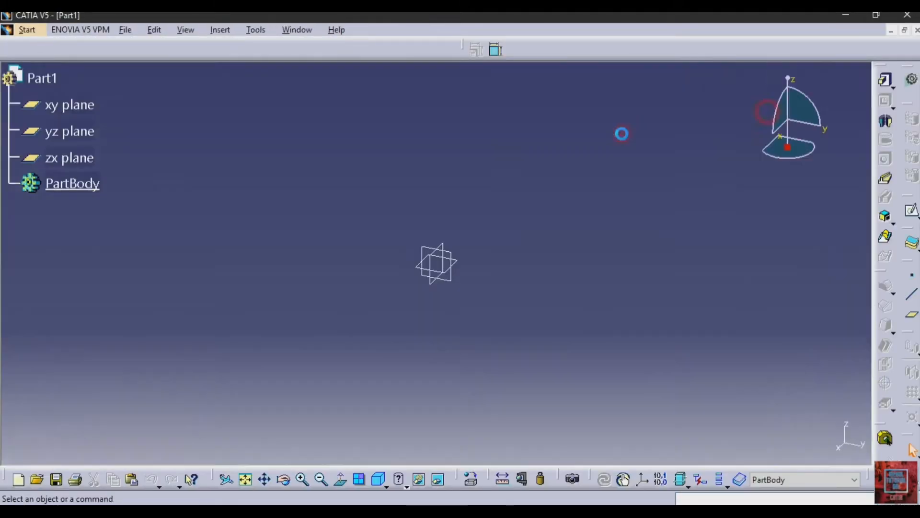
- Open a sketch on the xy plane and draw a horizontal construction axis through the origin, extending to both sides
left_click(456, 261)
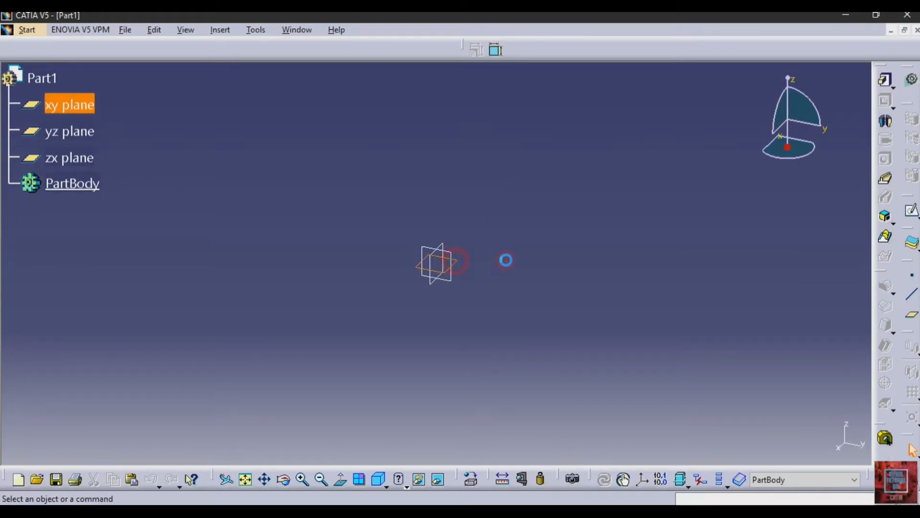
left_click(911, 213)
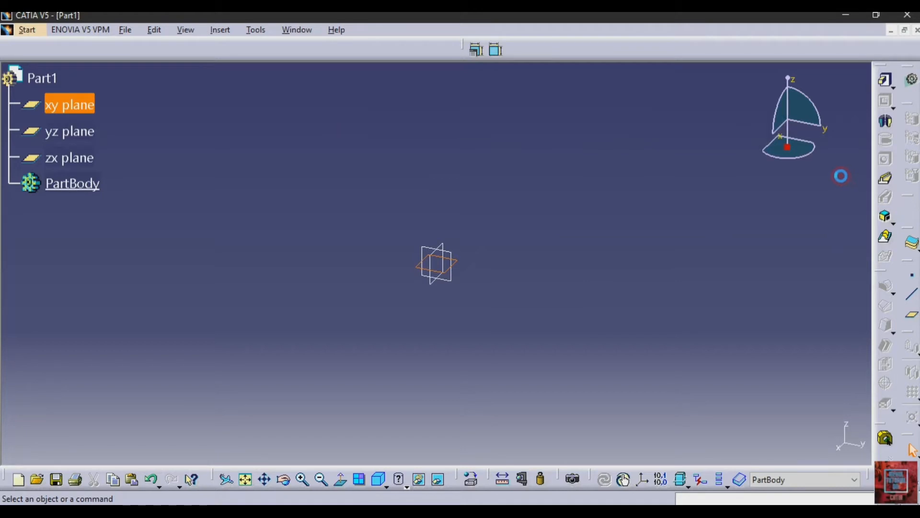
left_click(886, 202)
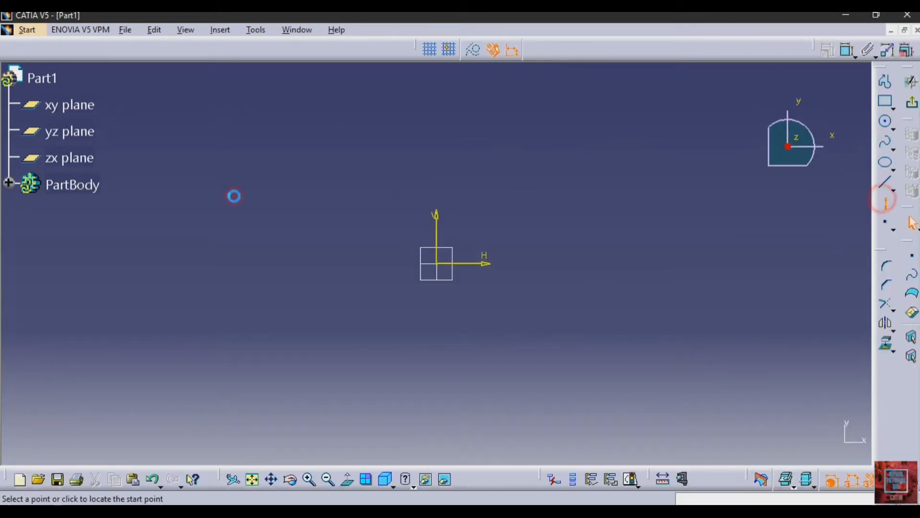
left_click(255, 267)
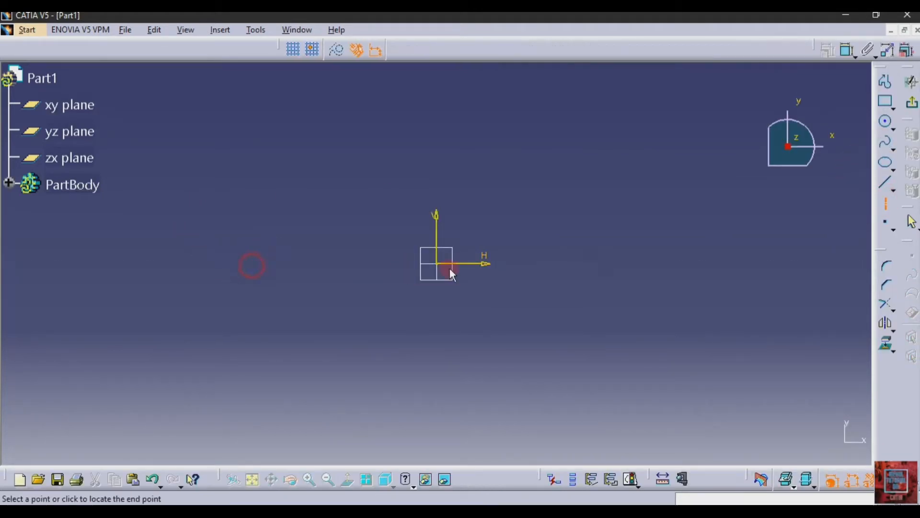
left_click(603, 263)
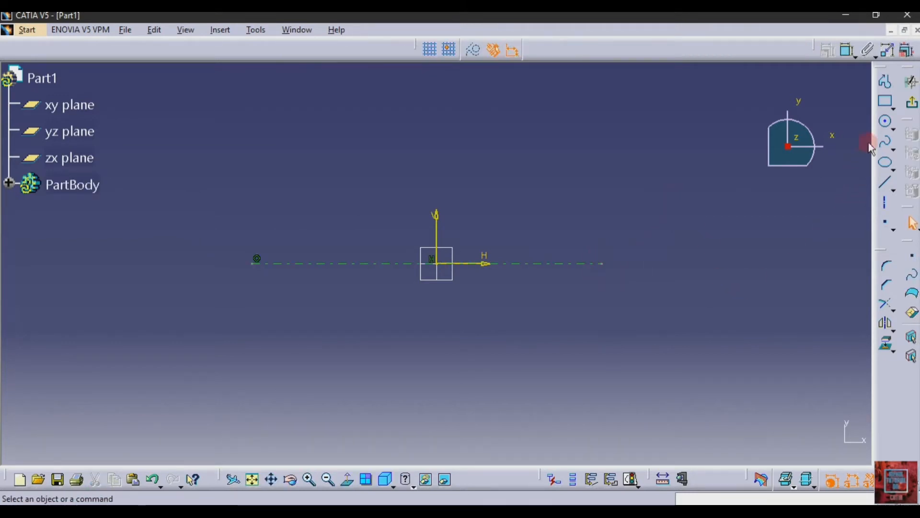
- Draw a circle about 60 mm in diameter on the negative H side, centred slightly above the axis, and dimension its diameter
left_click(886, 122)
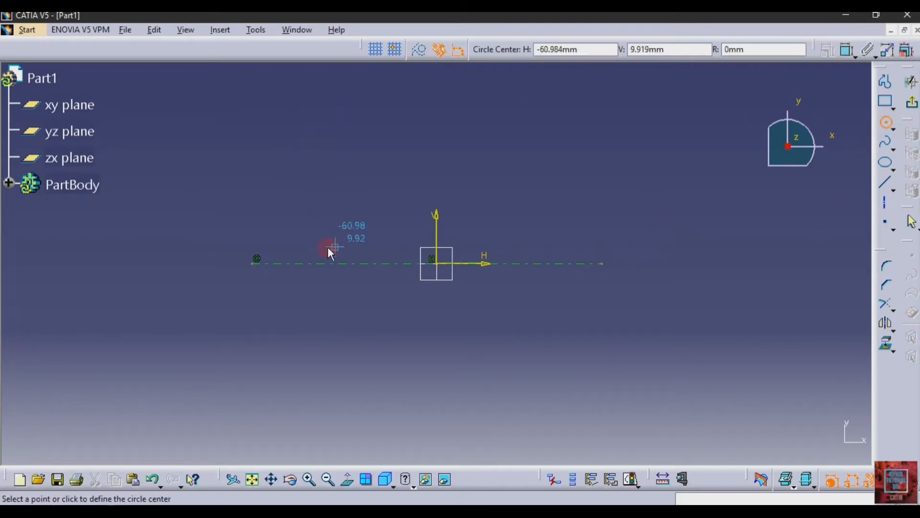
left_click(314, 248)
left_click(332, 296)
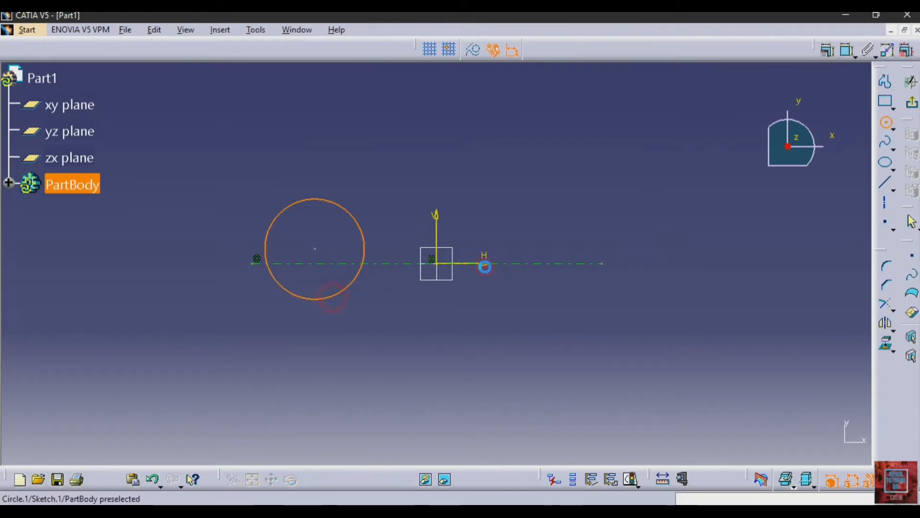
left_click(847, 52)
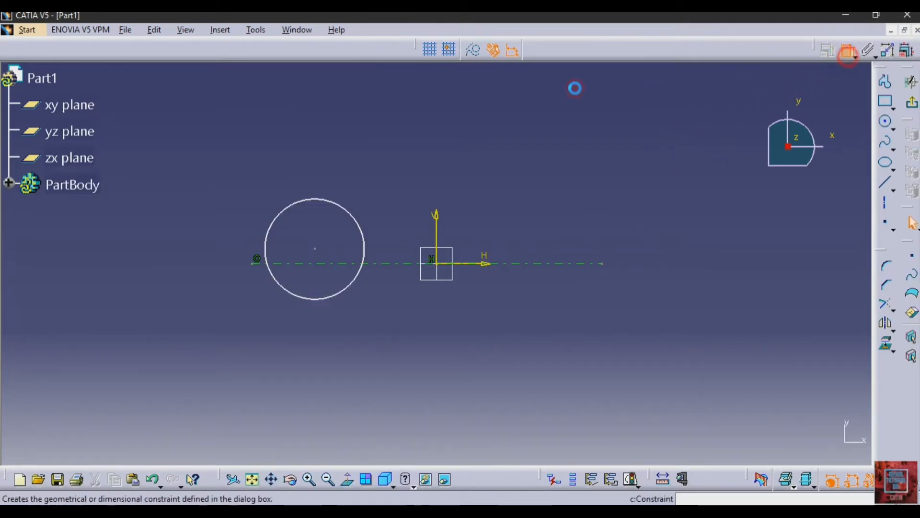
left_click(274, 220)
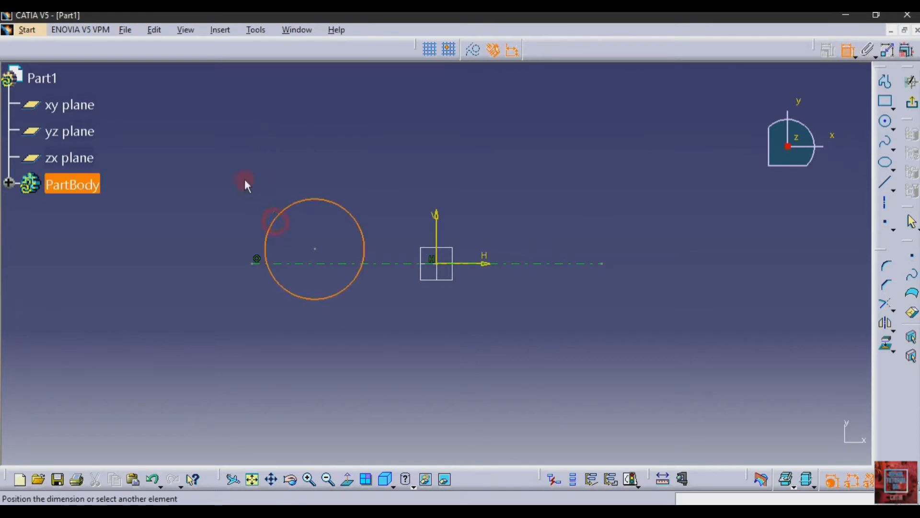
left_click(226, 125)
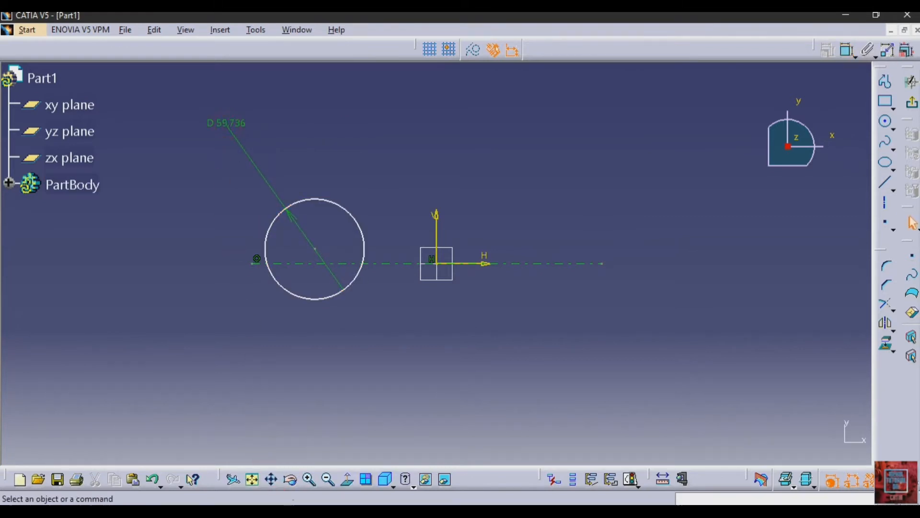
- Check the paper clip drawing and set the circle's diameter to 20.9-3 mm
left_click(268, 511)
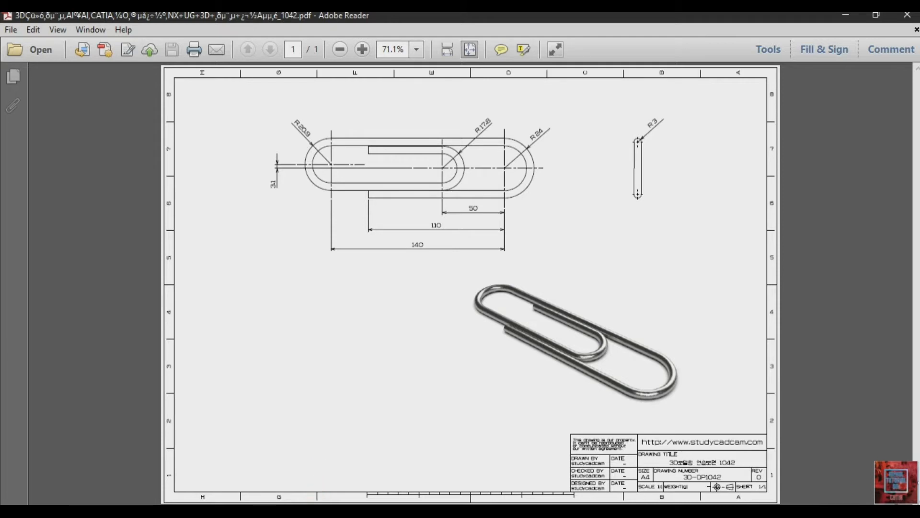
left_click(268, 511)
double_click(224, 128)
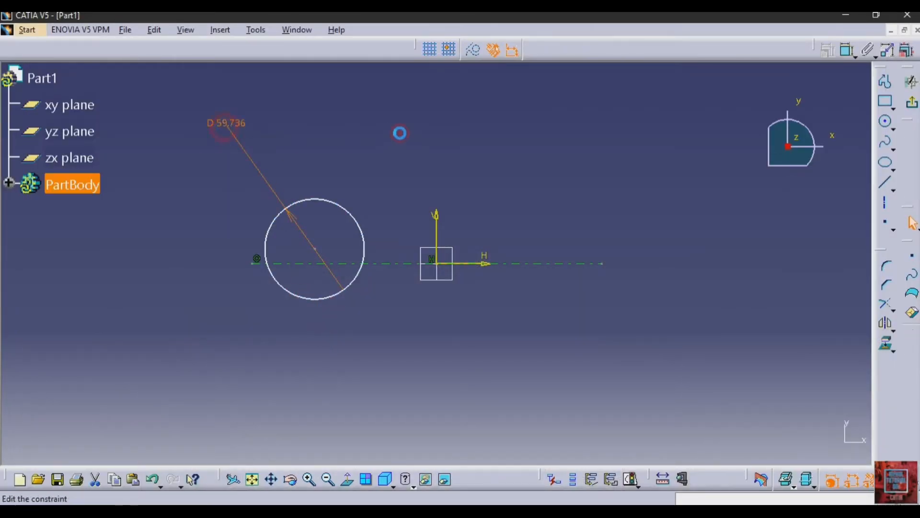
type("20.9-3")
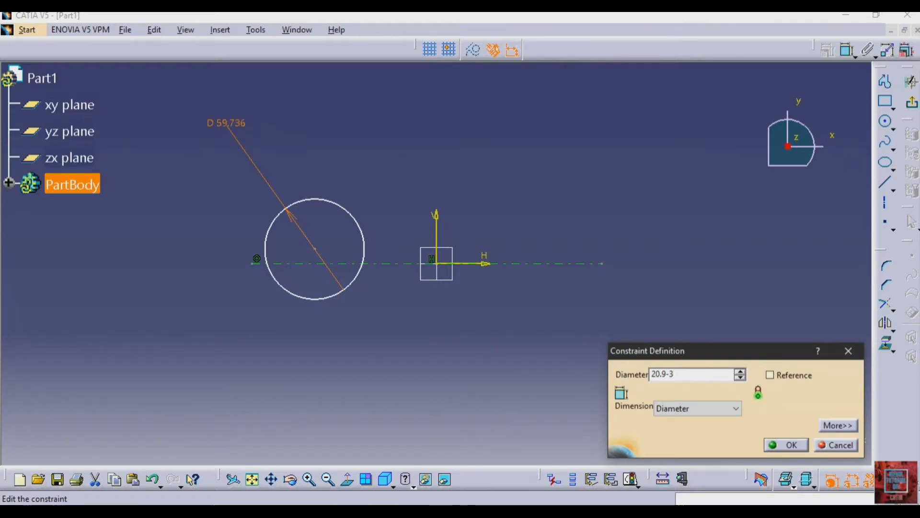
key("Return")
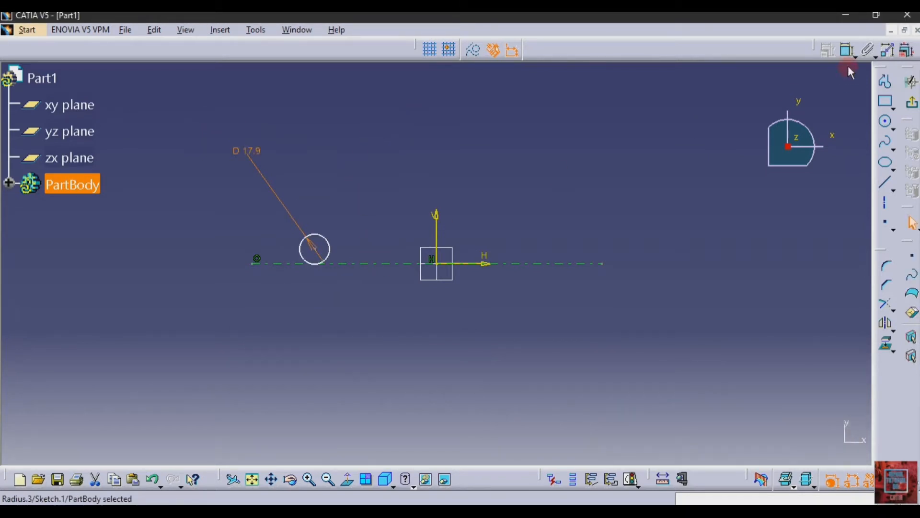
- Dimension the vertical offset between the circle's centre and the horizontal axis and set it to 3.1 mm
left_click(847, 50)
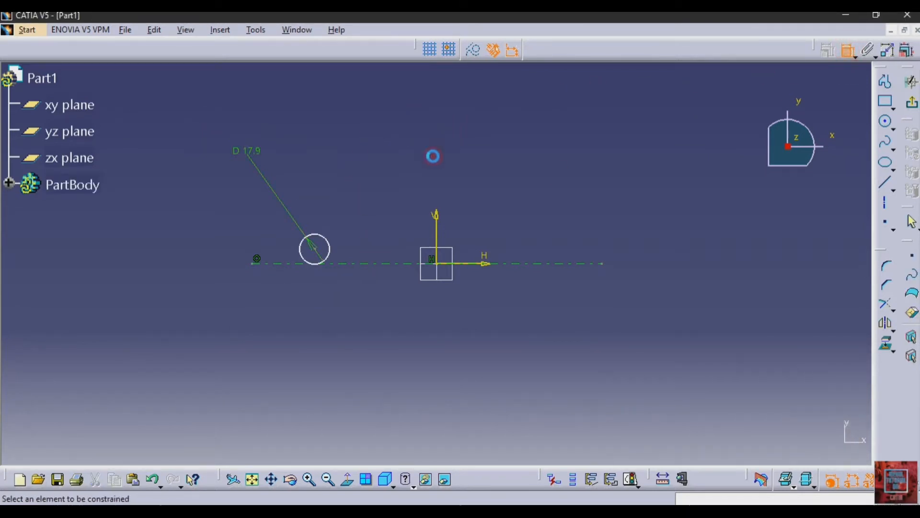
left_click(321, 255)
left_click(354, 263)
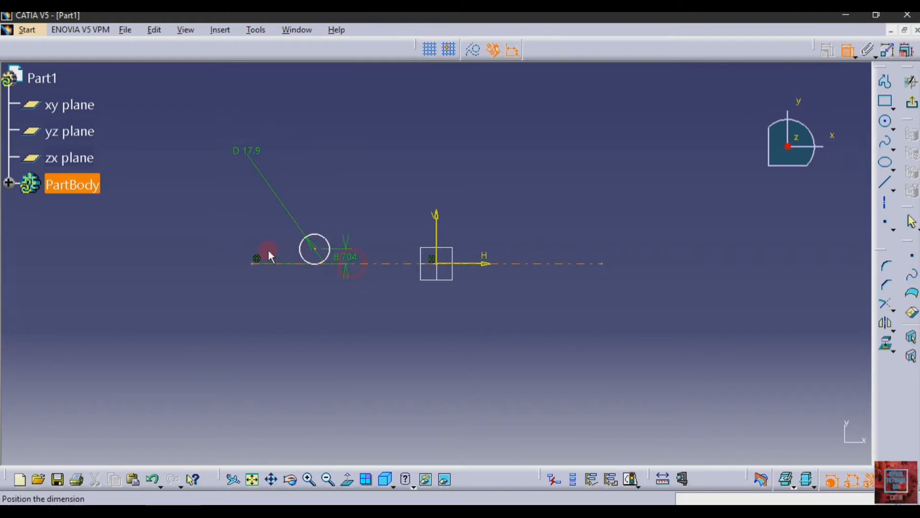
left_click(174, 192)
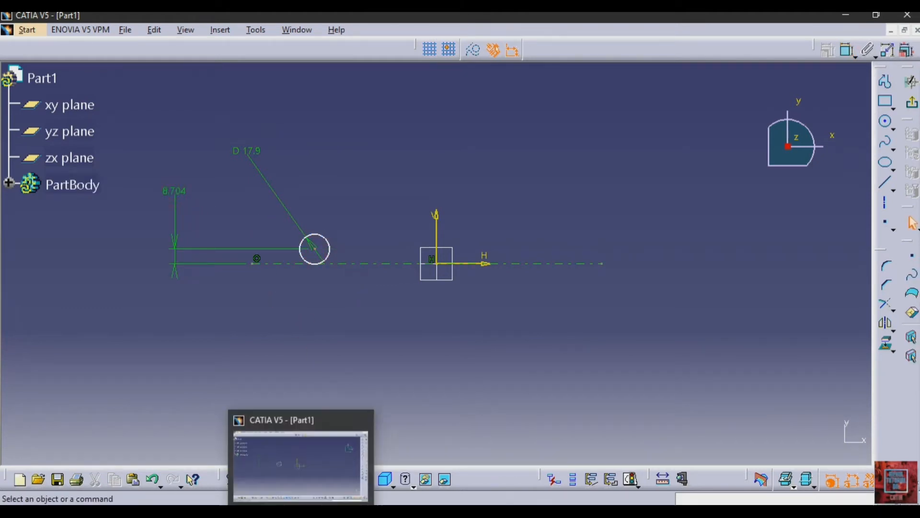
left_click(320, 511)
left_click(320, 511)
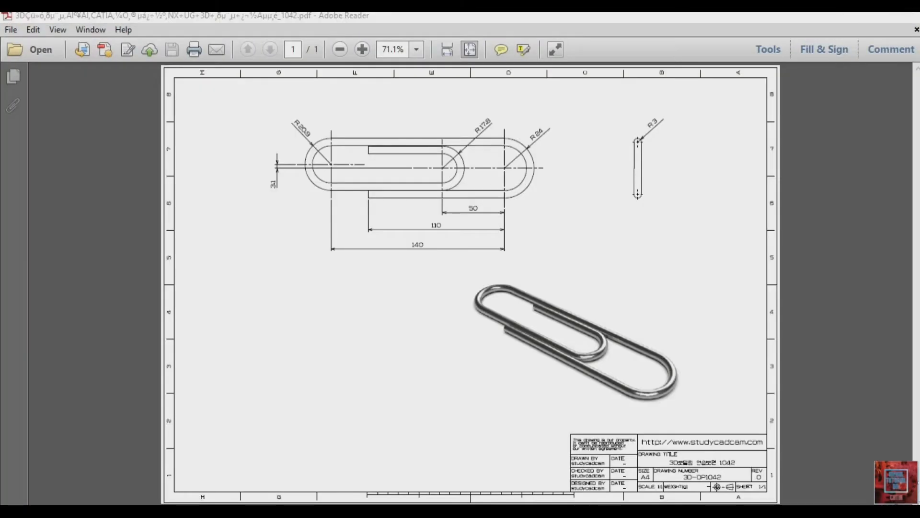
double_click(174, 189)
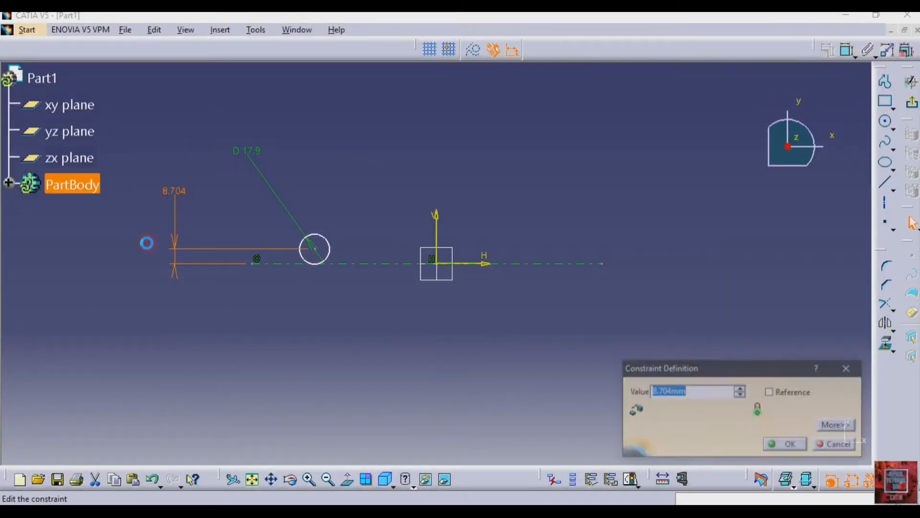
type("3.1")
key("Return")
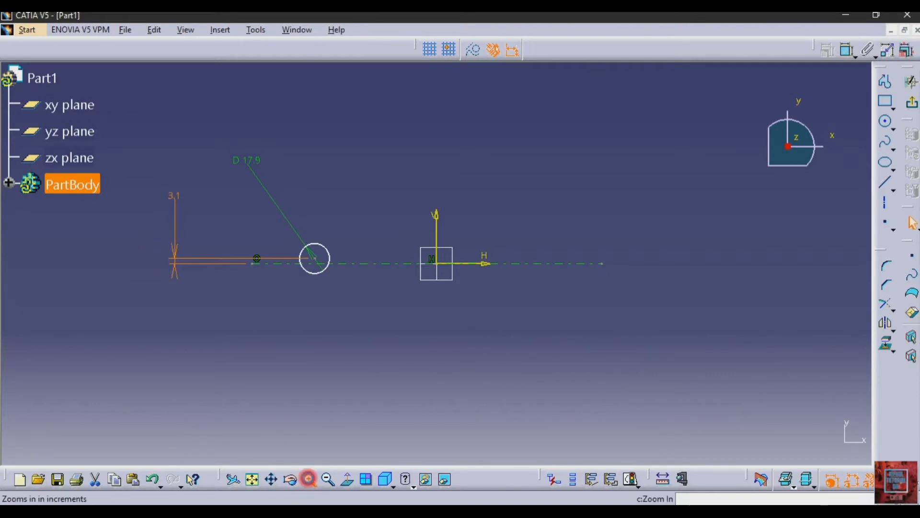
- Draw a second circle about 44 mm in diameter on the positive H side, centred on the horizontal axis
left_click(309, 479)
left_click(309, 479)
left_click(309, 479)
left_click(309, 479)
left_click(309, 479)
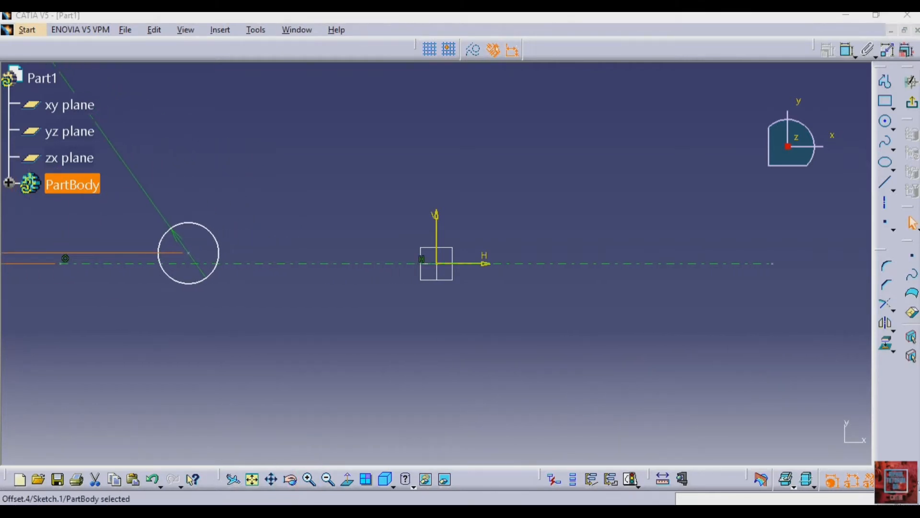
key("alt+Tab")
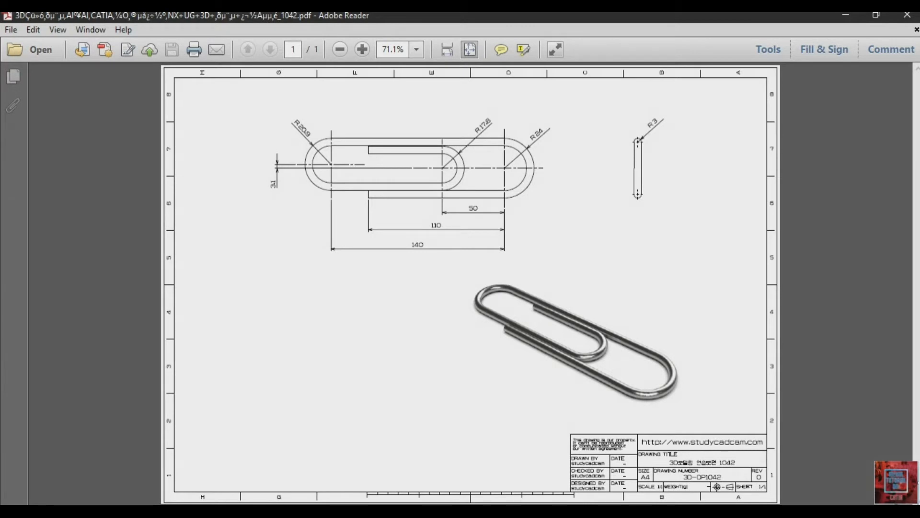
key("alt+Tab")
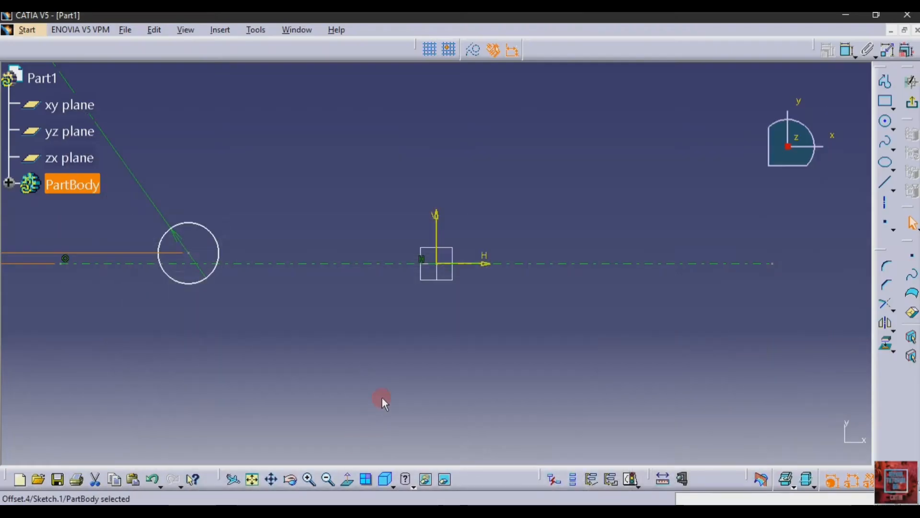
left_click(885, 123)
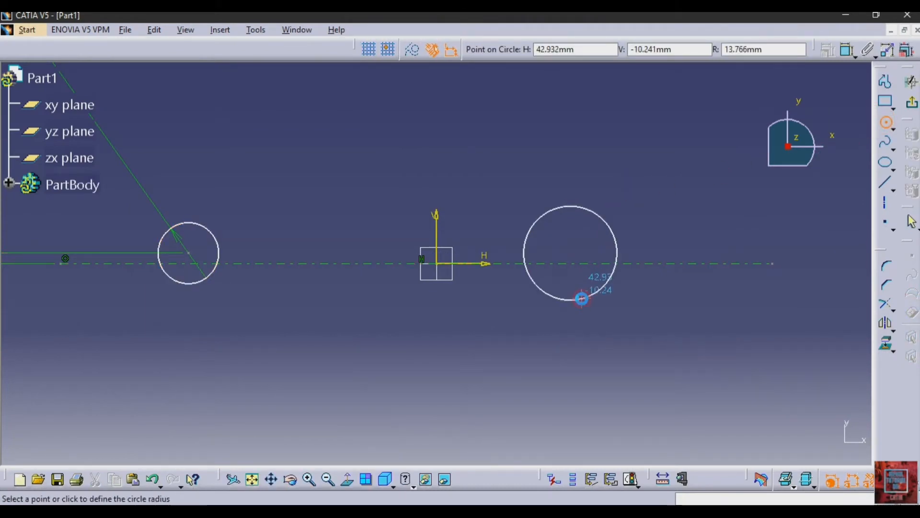
key("Escape")
left_click(886, 126)
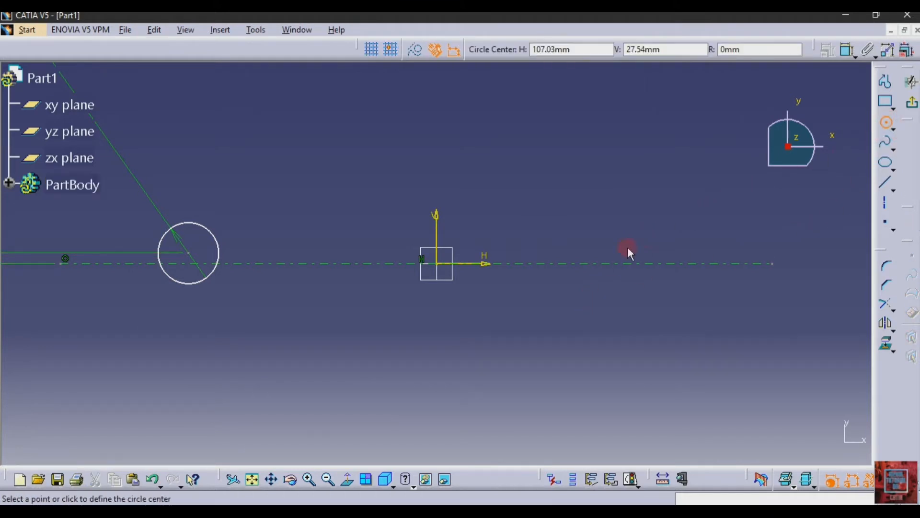
left_click(582, 264)
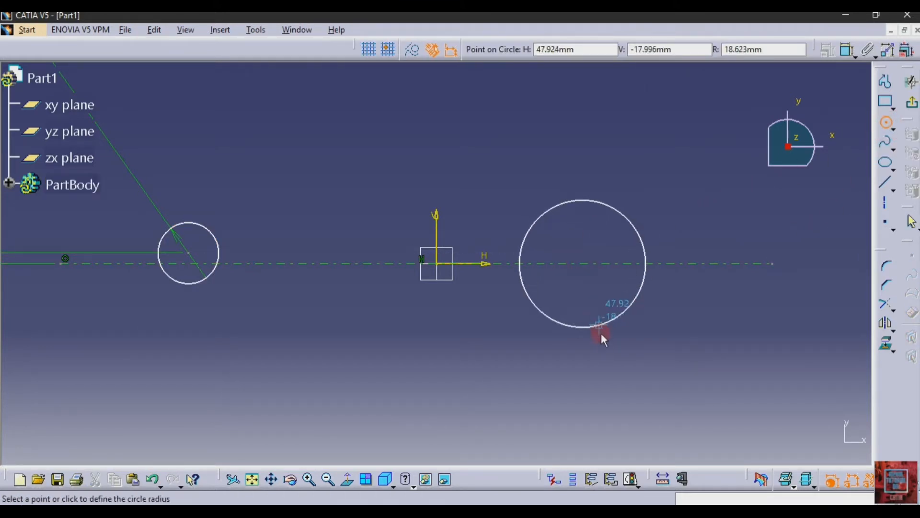
left_click(588, 339)
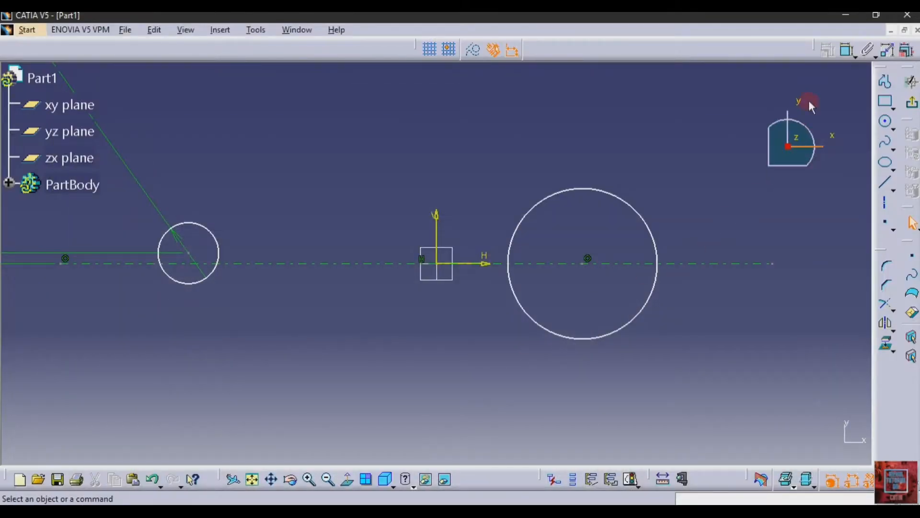
- Dimension the circle on the positive H side as a radius and set it to 24-3 mm
left_click(838, 56)
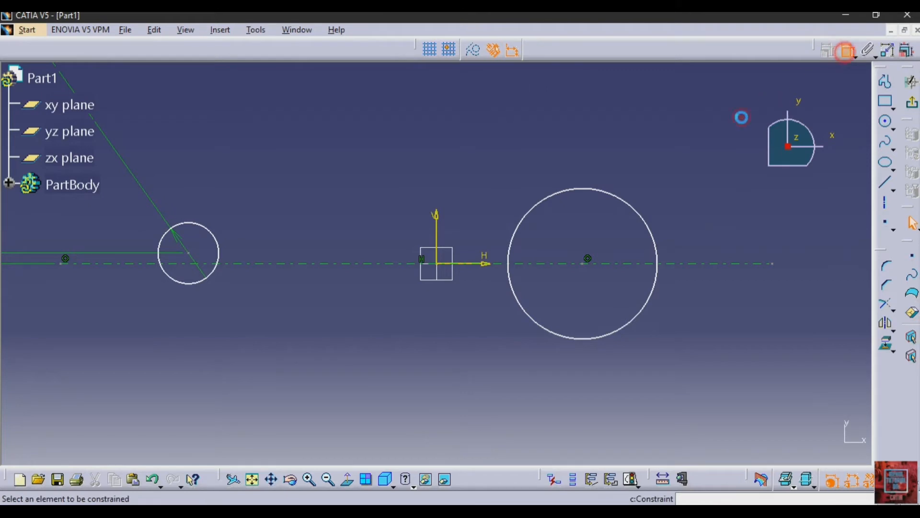
left_click(644, 221)
left_click(669, 160)
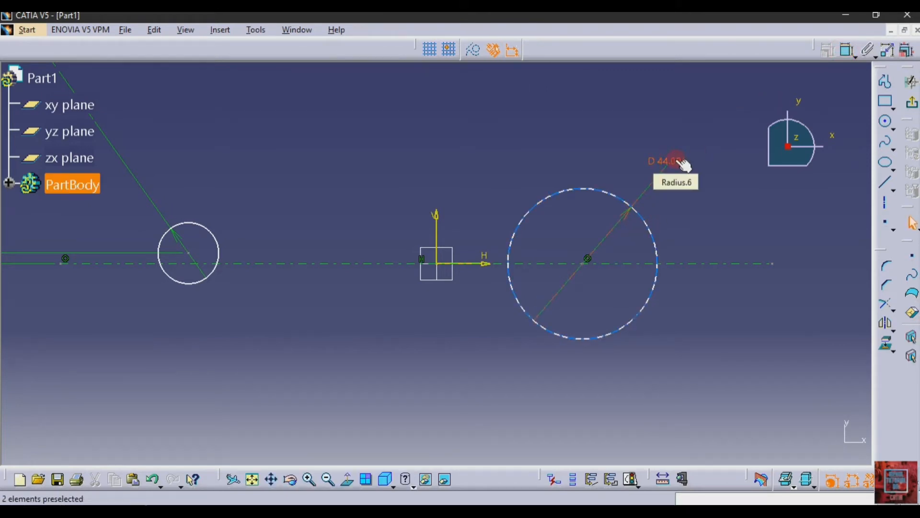
double_click(675, 160)
left_click(717, 408)
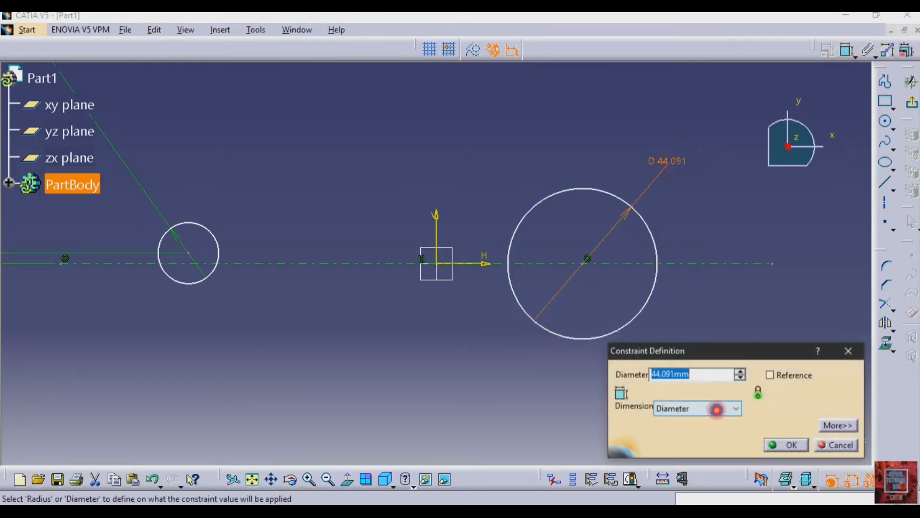
left_click(702, 422)
left_click_drag(695, 374, 636, 381)
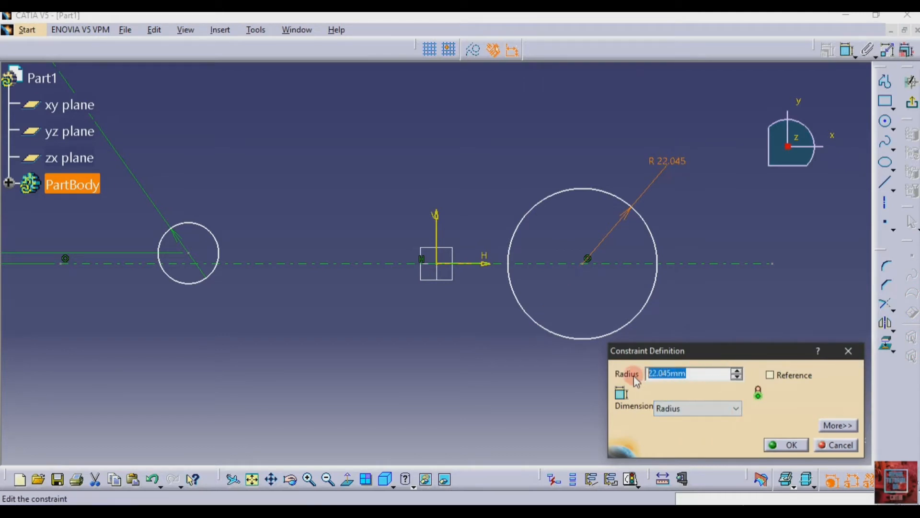
type("2")
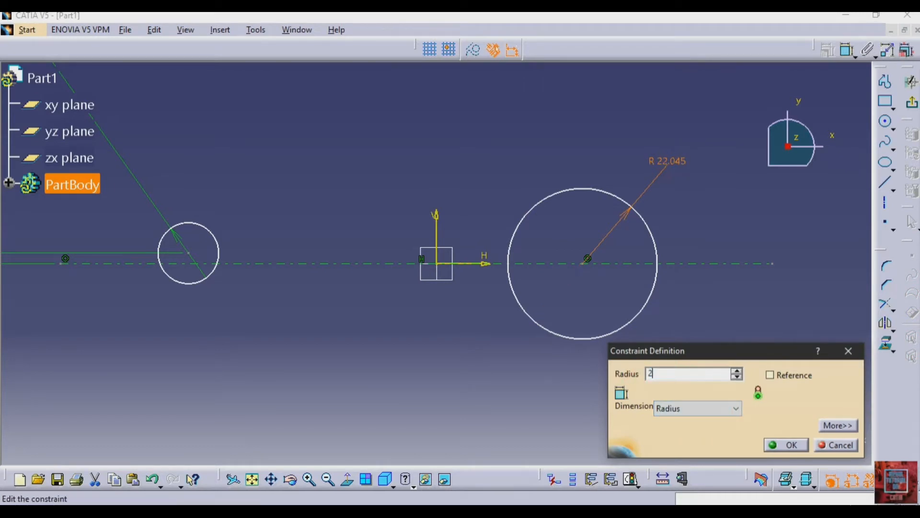
type("4-3")
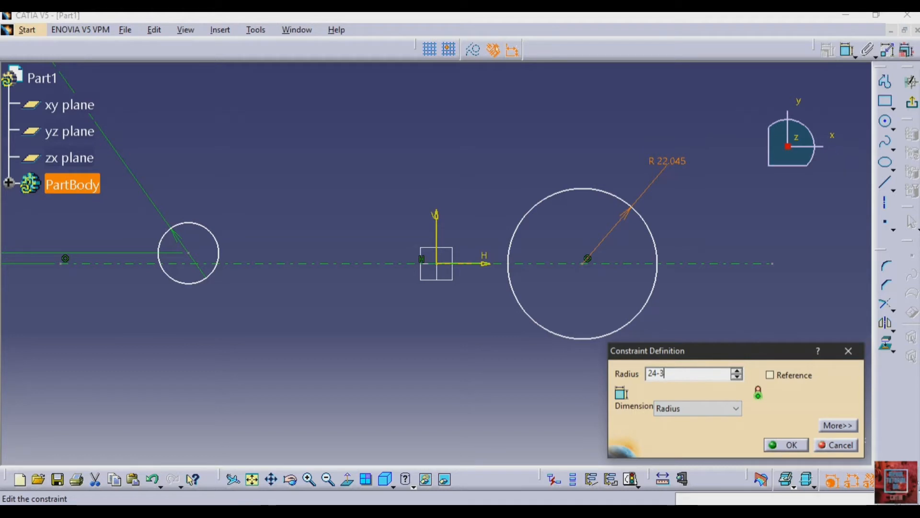
key("Return")
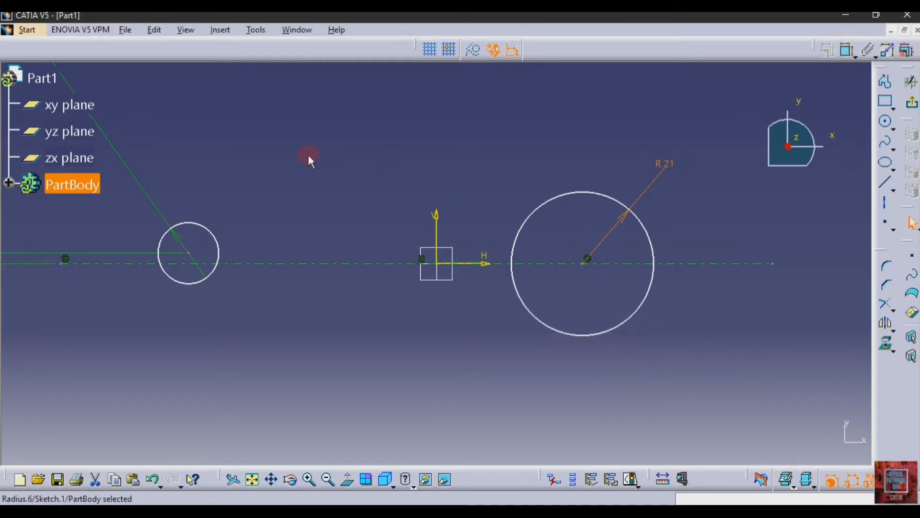
- Switch the negative-side circle's dimension to a radius, check the drawing and set it to 20.9-3 mm
double_click(150, 202)
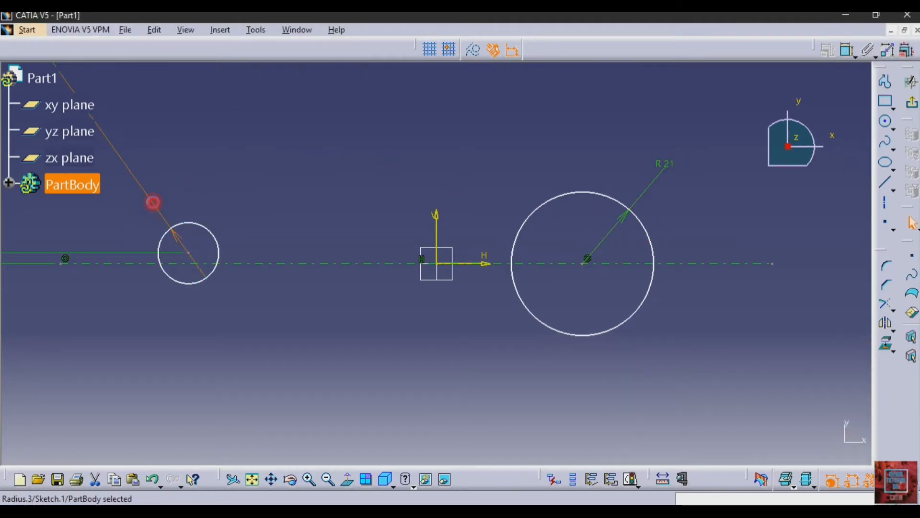
left_click(704, 409)
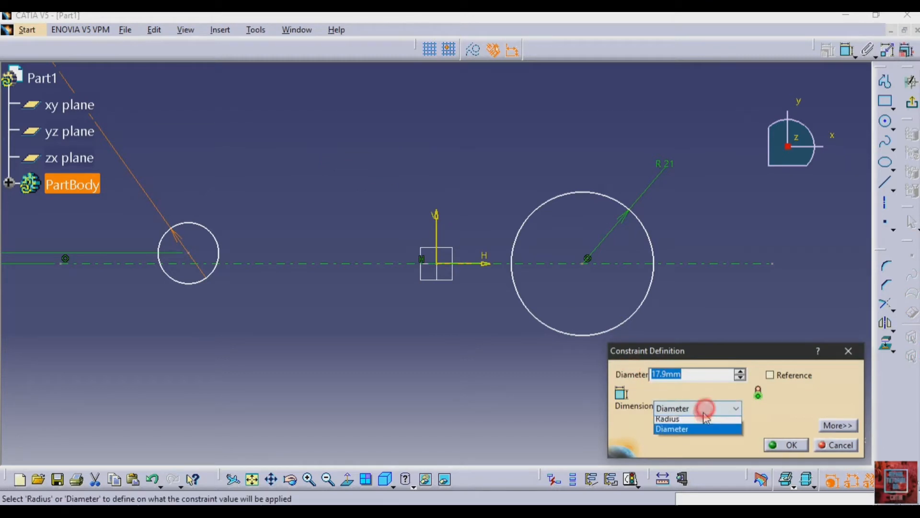
left_click(694, 419)
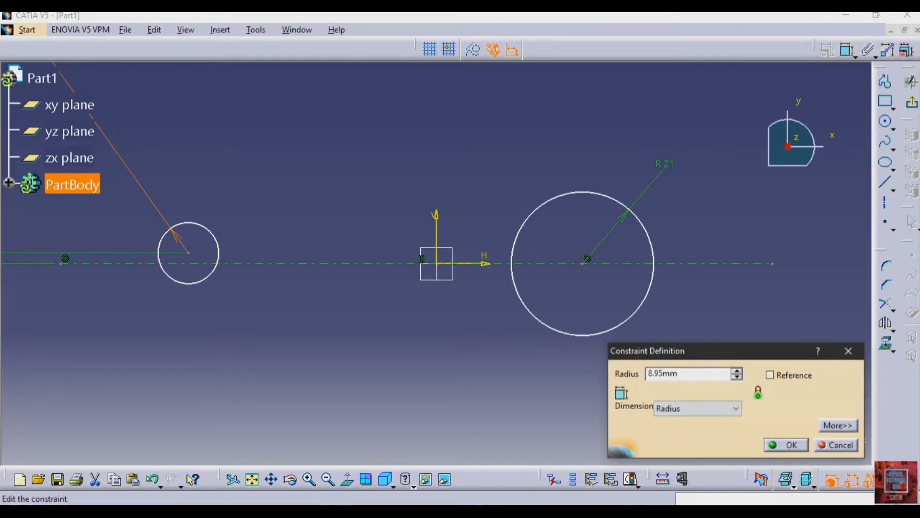
left_click(347, 511)
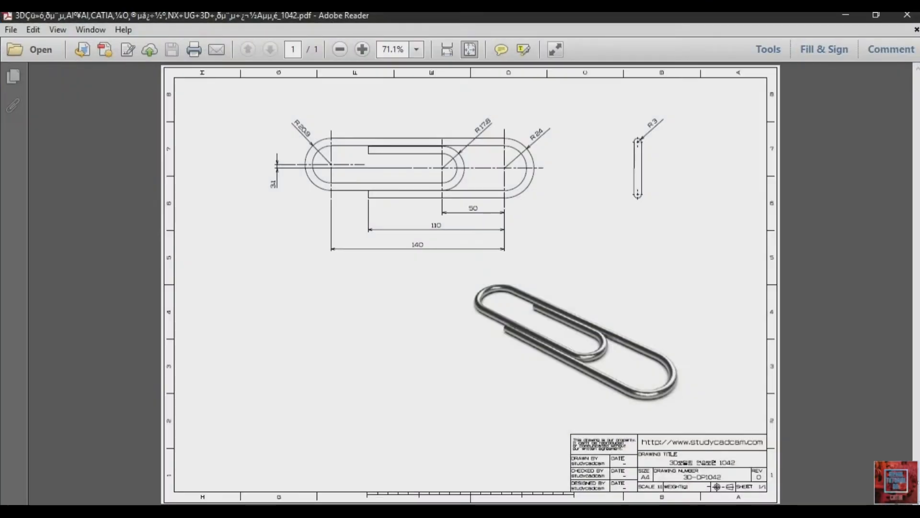
left_click(364, 511)
left_click_drag(703, 375, 614, 389)
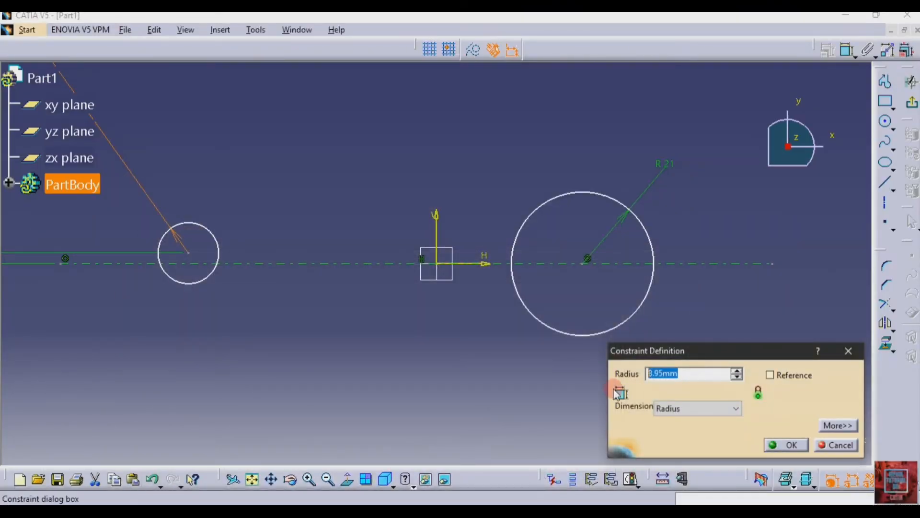
type("20.95")
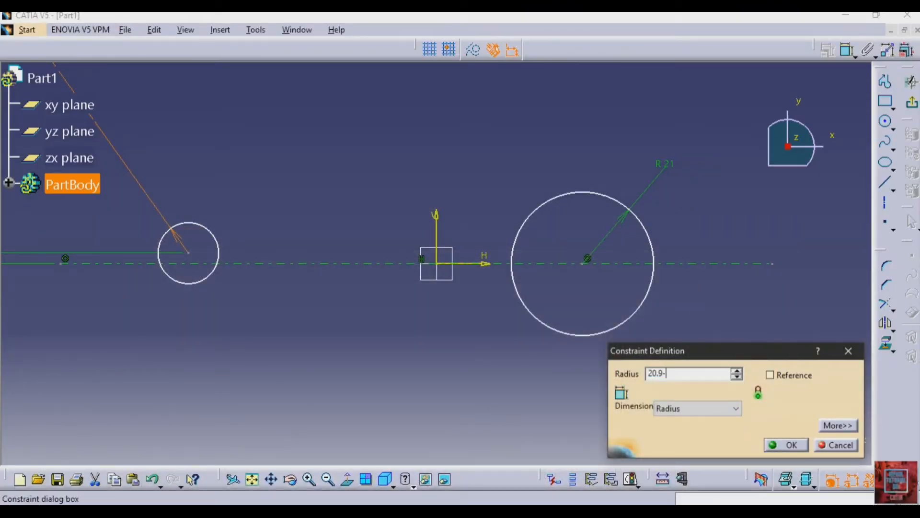
key("Return")
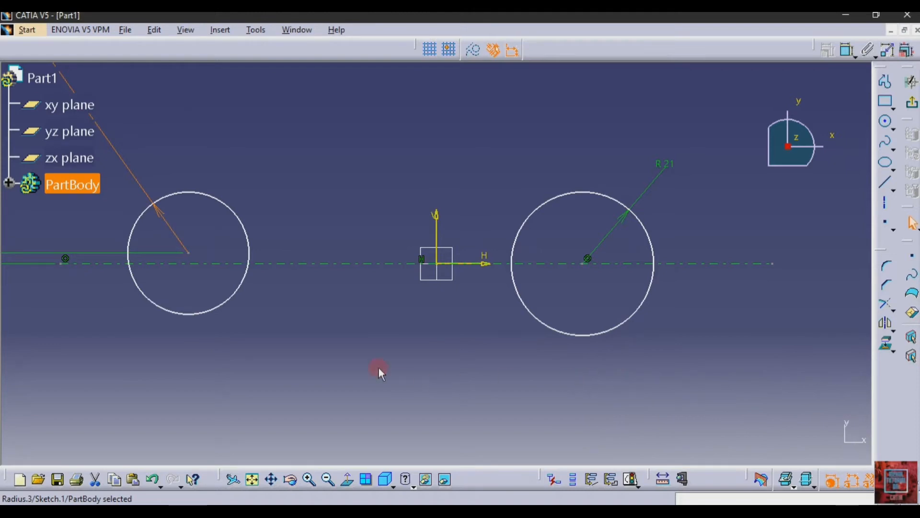
left_click(304, 319)
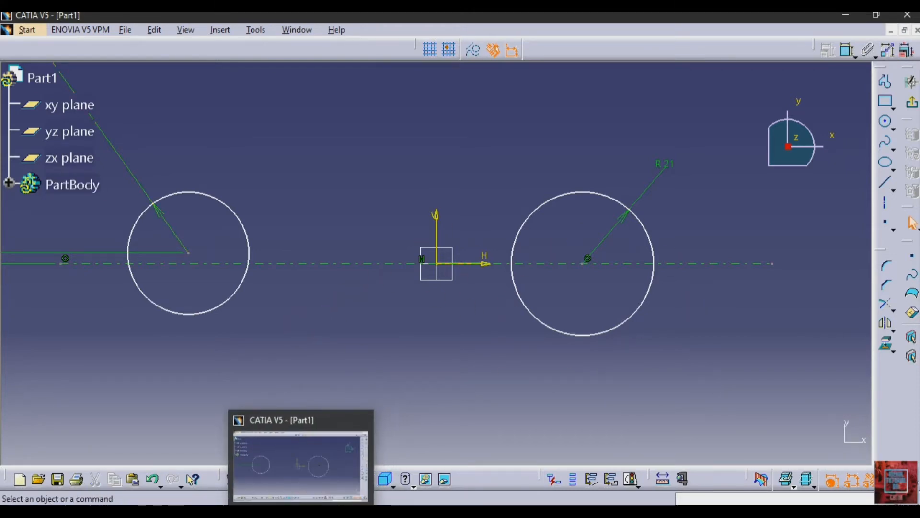
- Check the paper clip drawing and draw a horizontal line about 116 mm long joining the uppermost points of the two circles
left_click(275, 511)
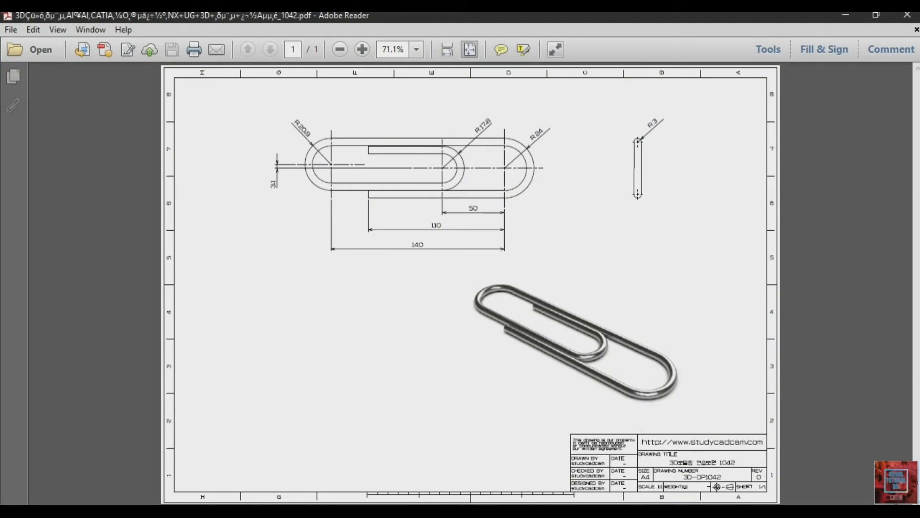
key("alt+Tab")
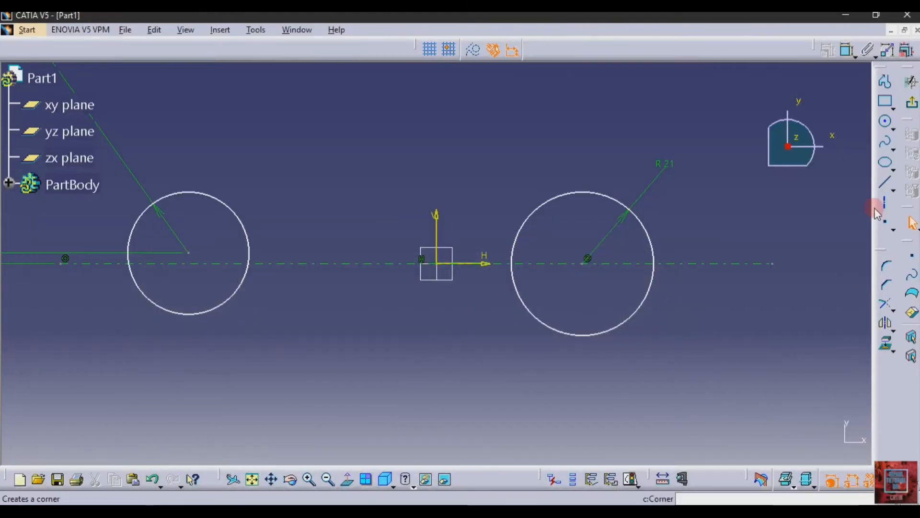
left_click(885, 180)
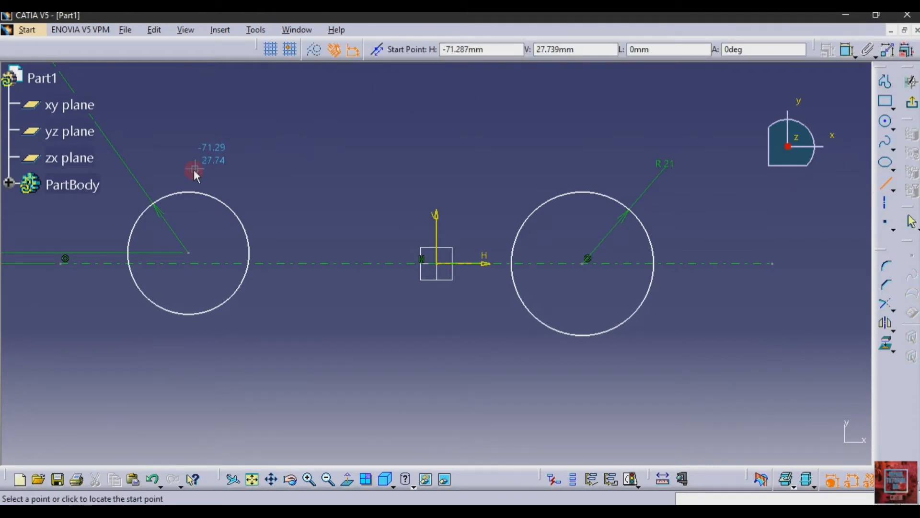
left_click(189, 192)
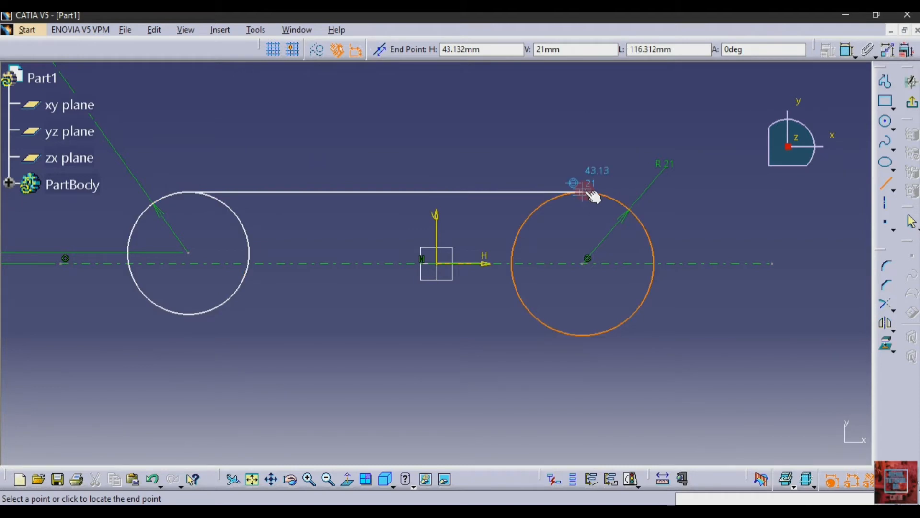
left_click(584, 192)
left_click(698, 361)
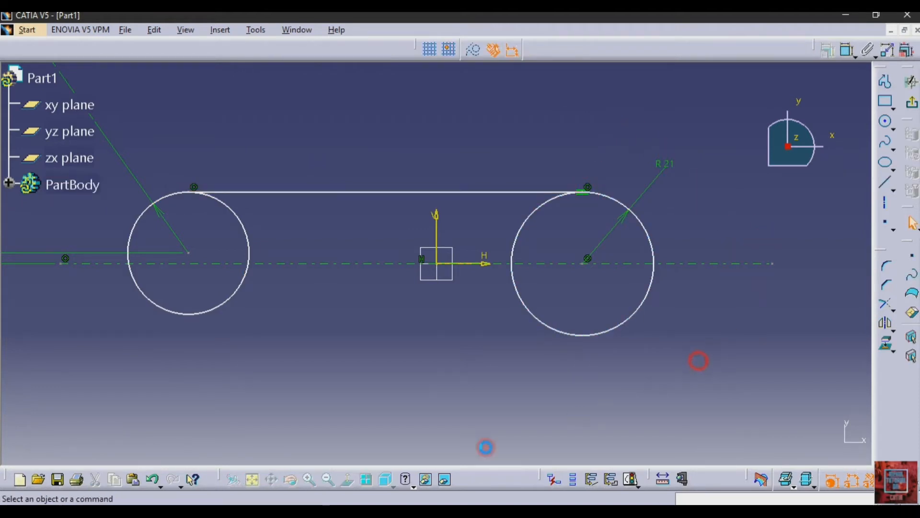
left_click(321, 512)
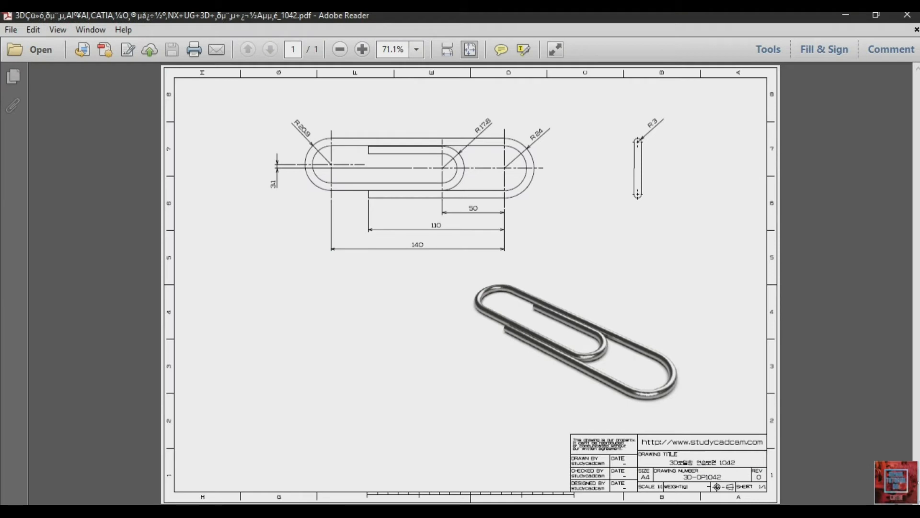
left_click(320, 512)
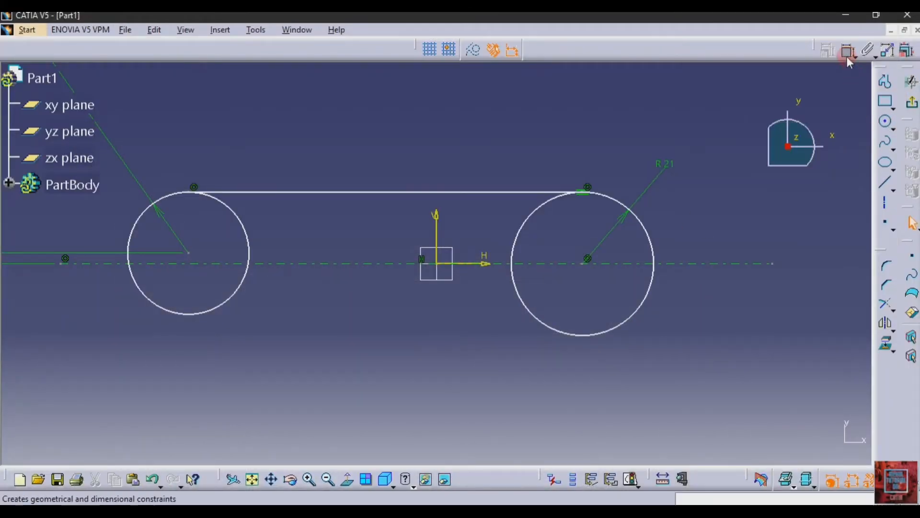
left_click(847, 56)
left_click(581, 264)
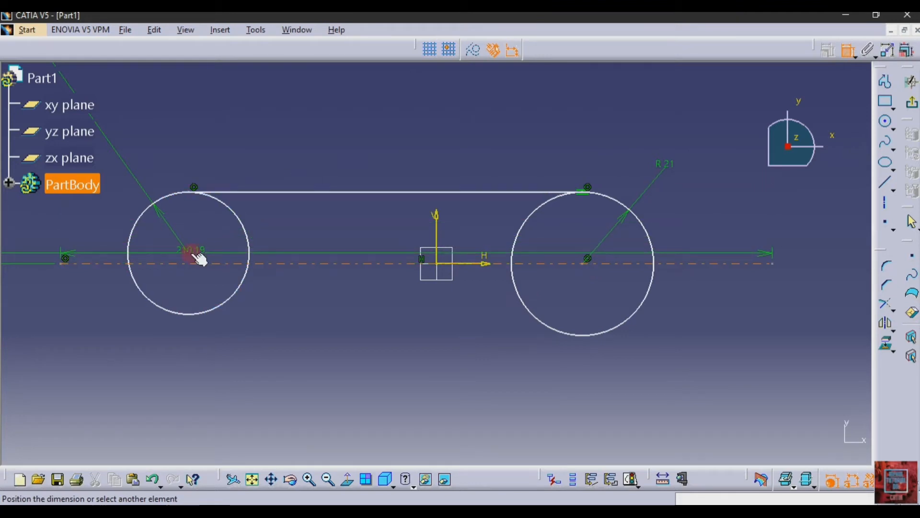
left_click(190, 253)
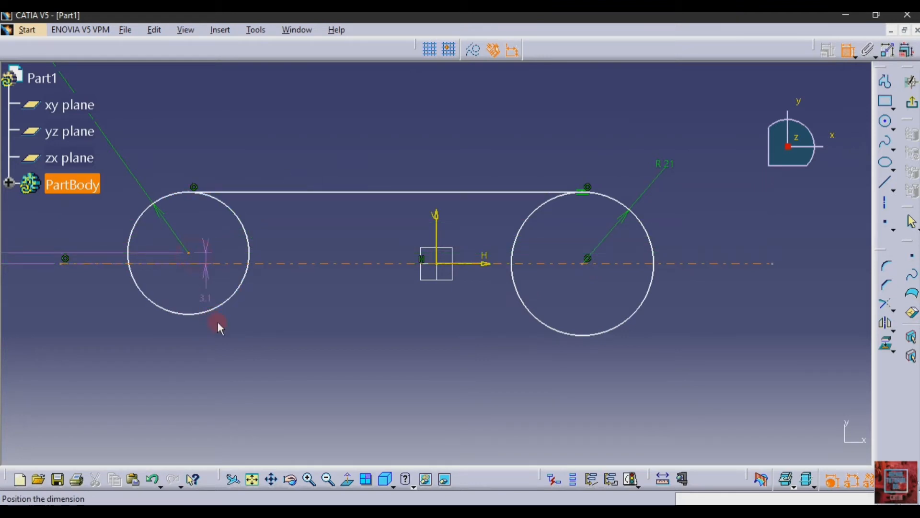
left_click(246, 350)
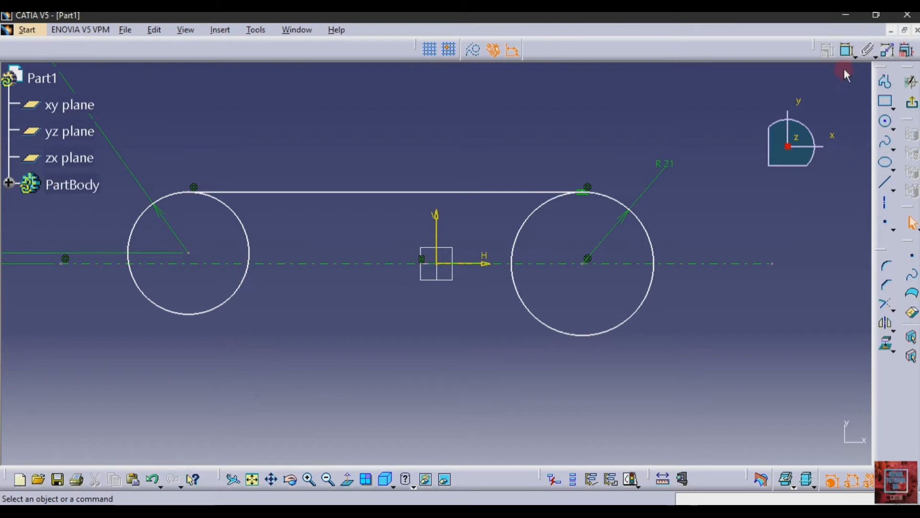
left_click(847, 50)
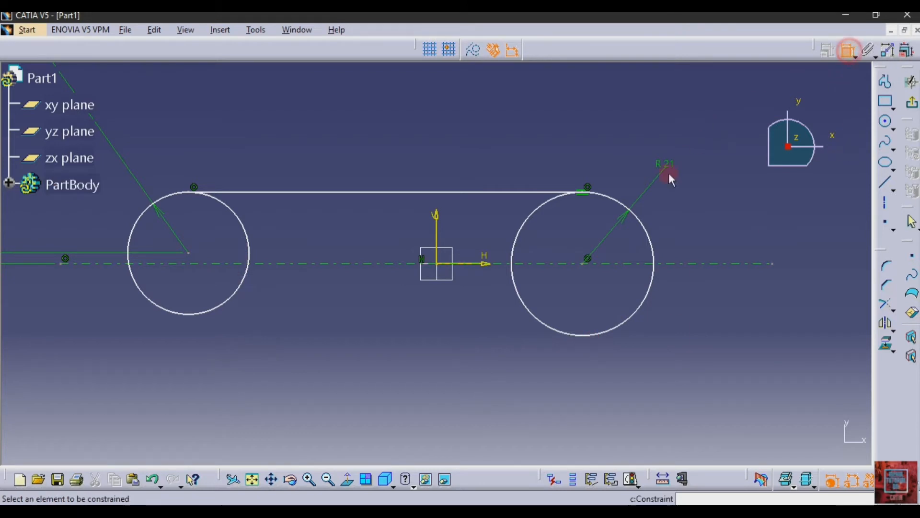
left_click(582, 266)
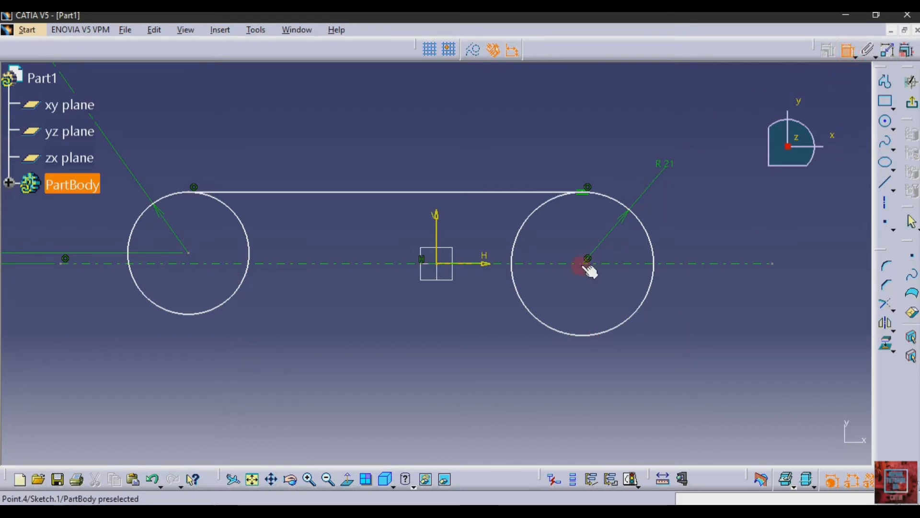
left_click(189, 253)
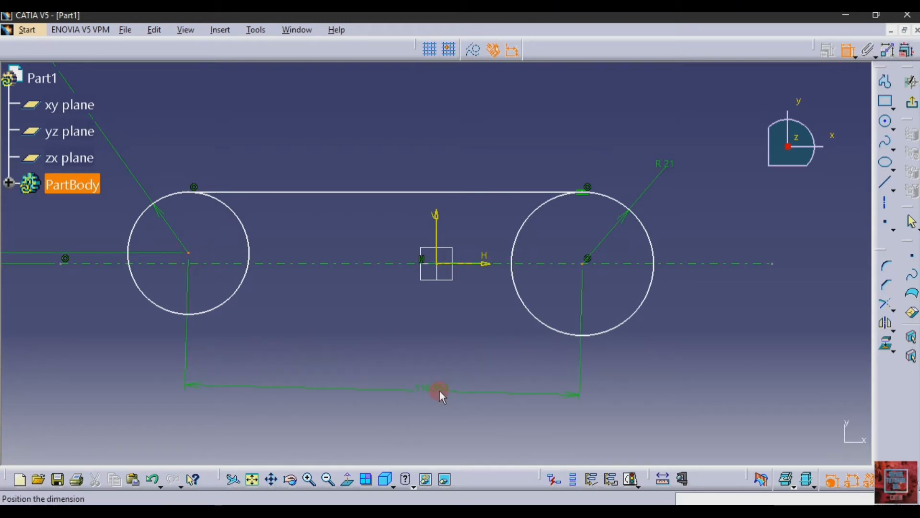
key("Escape")
- Draw a vertical axis line about 38 mm long downwards from the centre of the negative-side circle
left_click(879, 208)
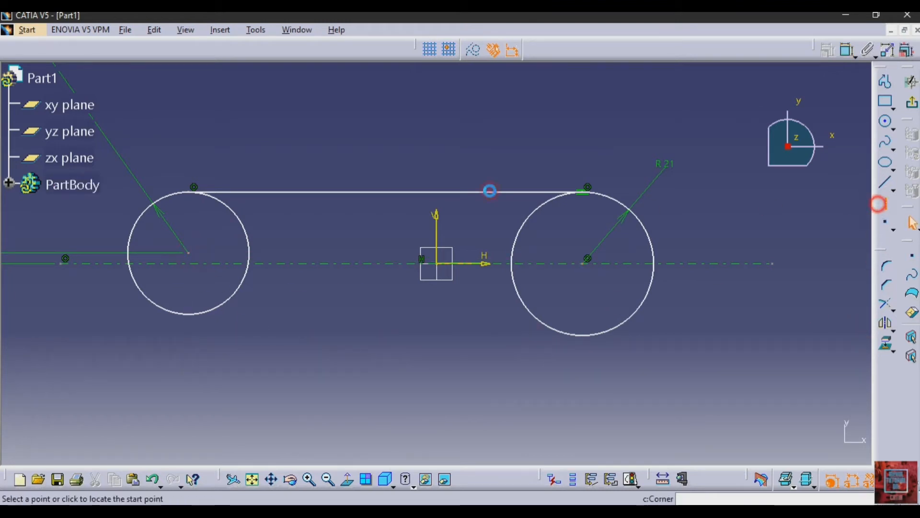
left_click(189, 252)
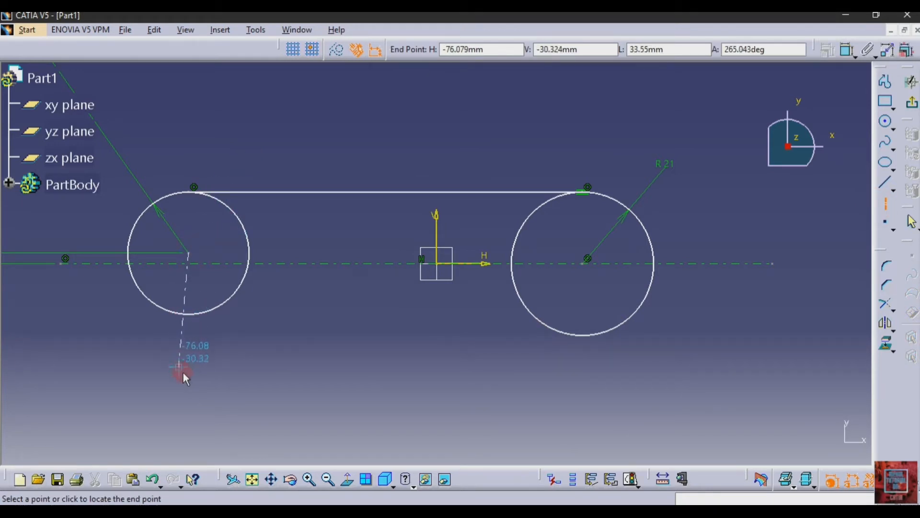
left_click(191, 382)
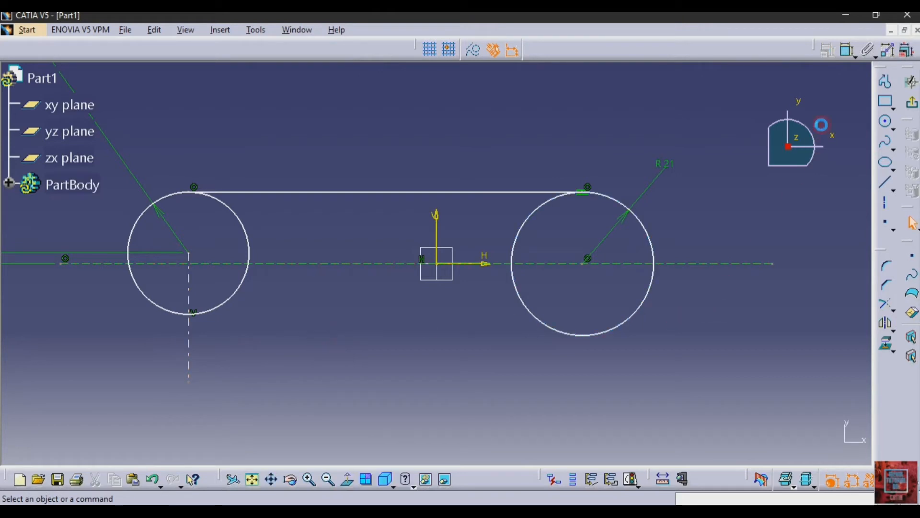
- Dimension the horizontal distance from the vertical axis line to the positive-side circle's centre, check the drawing and set it to 140 mm
left_click(847, 50)
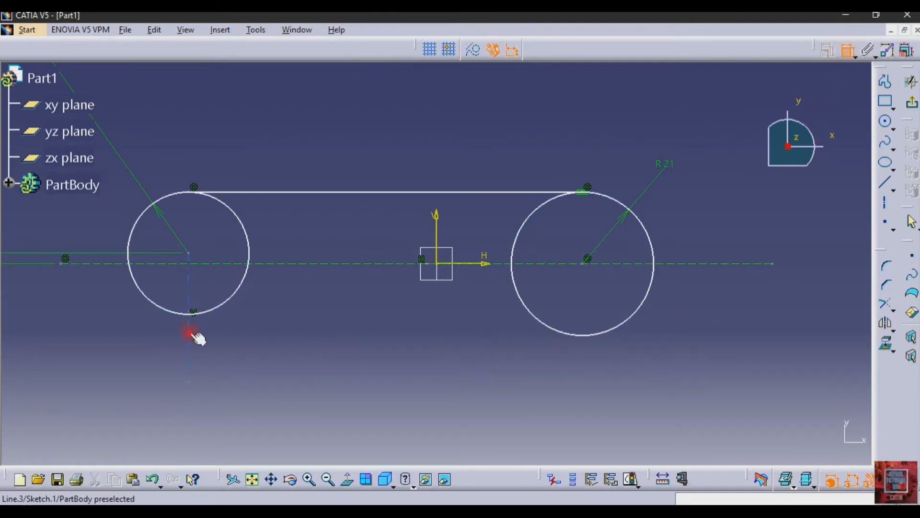
left_click(189, 330)
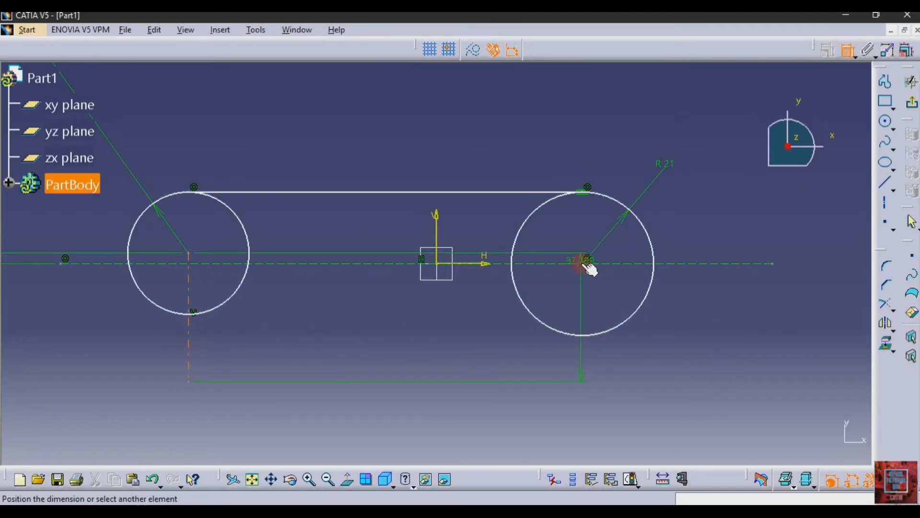
left_click(586, 265)
left_click(418, 389)
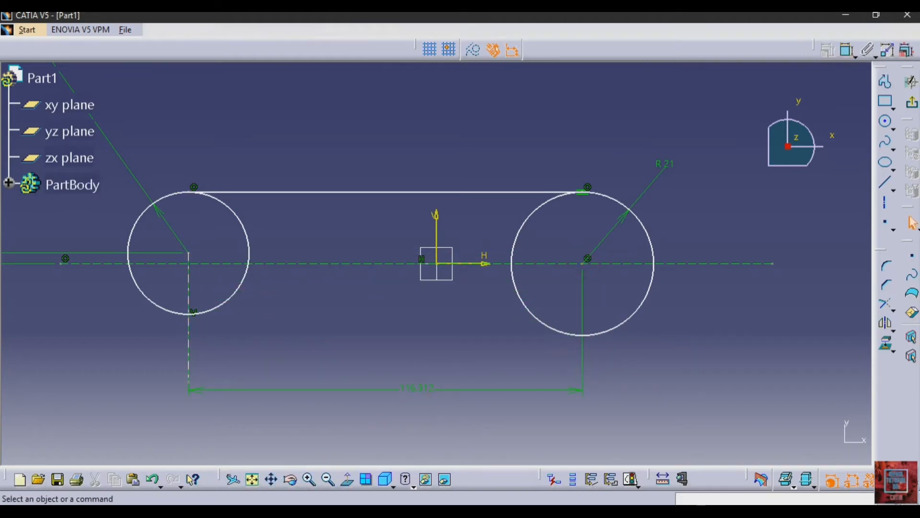
key("alt+Tab")
key("alt+Tab")
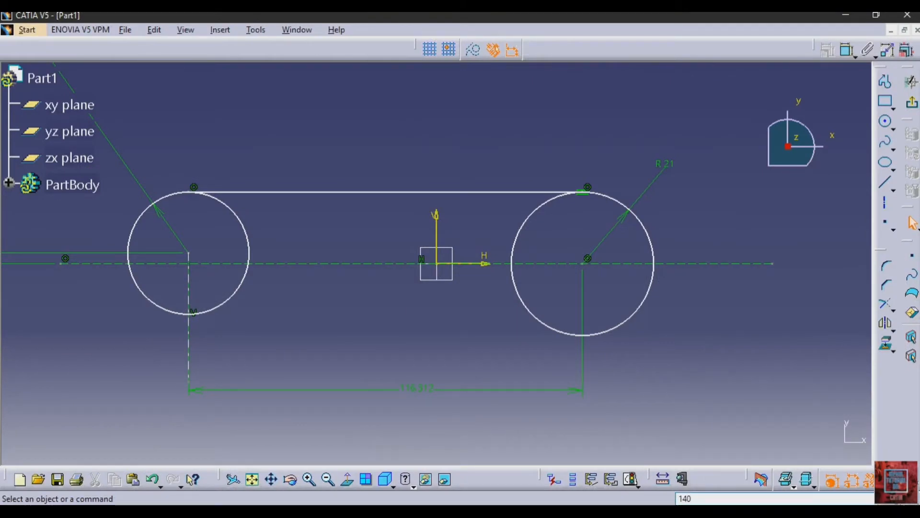
double_click(421, 388)
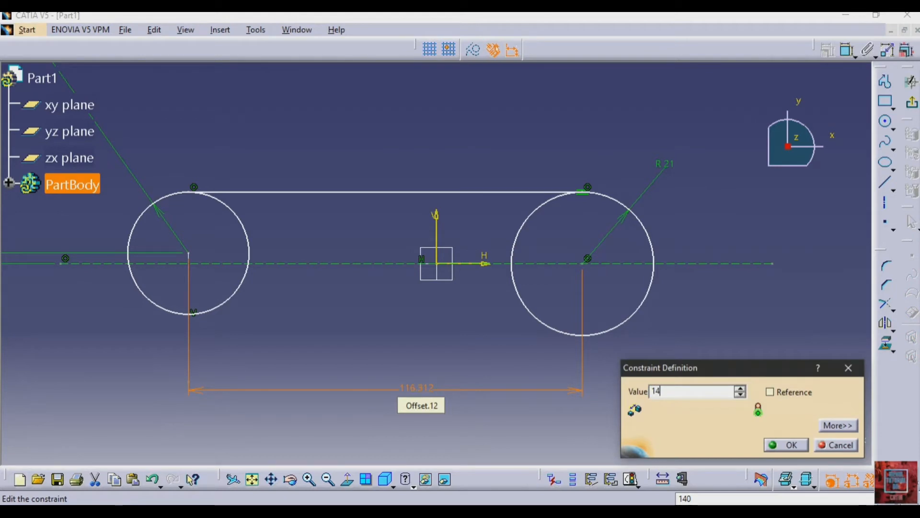
type("140")
key("Return")
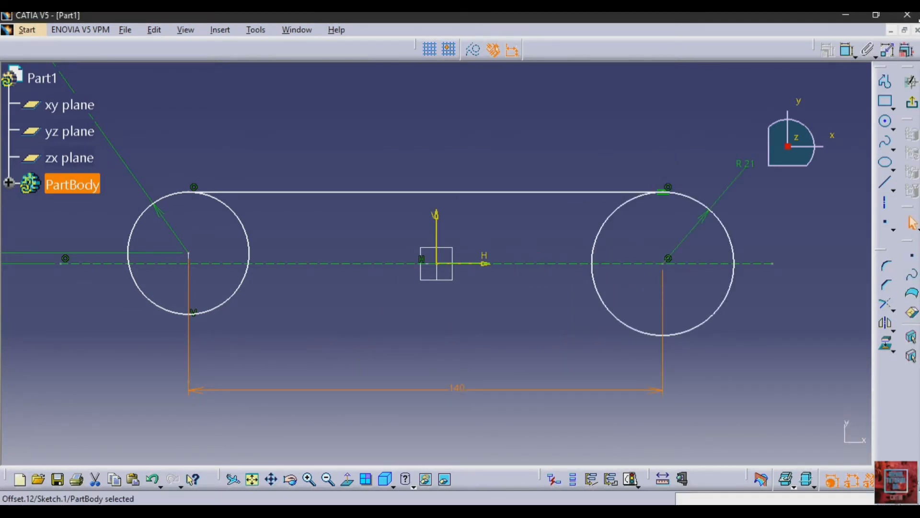
- Draw a third circle centred on the horizontal axis about 13 mm from the origin on the positive side, and set its radius to 17.8-3 mm
left_click(886, 122)
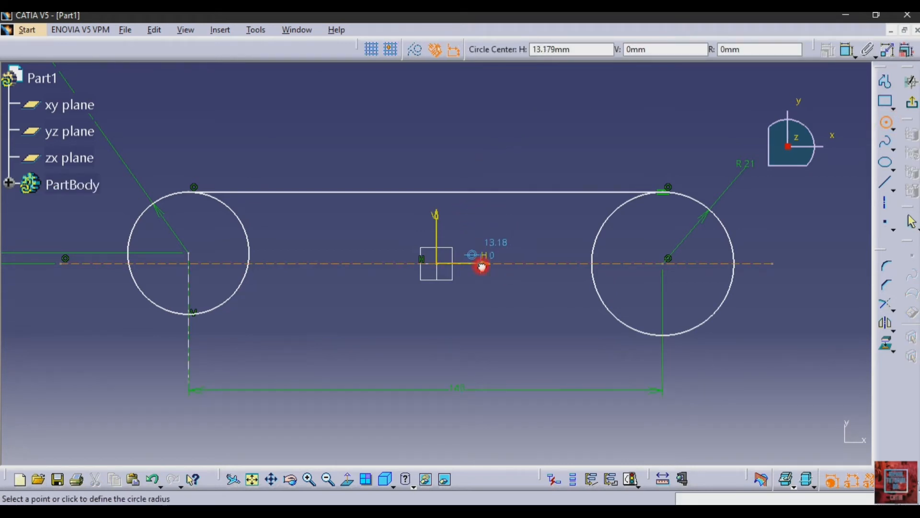
left_click(499, 314)
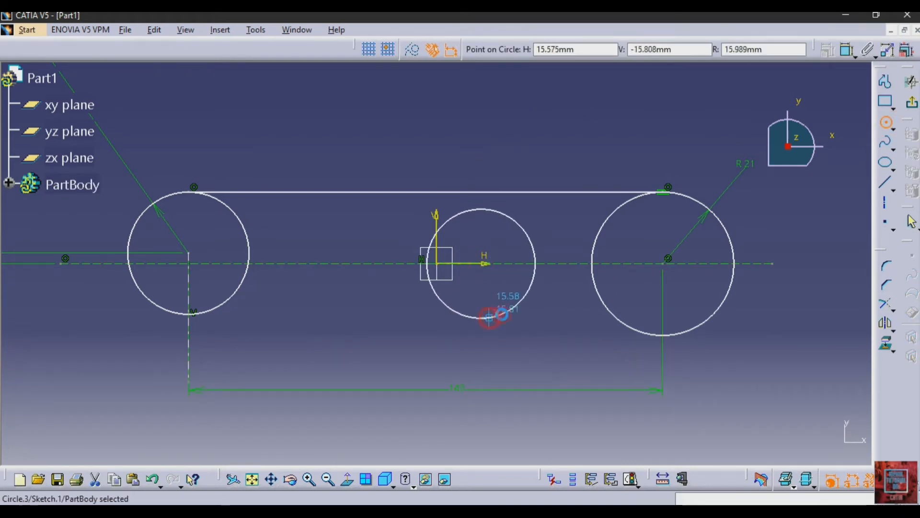
left_click(848, 50)
left_click(529, 113)
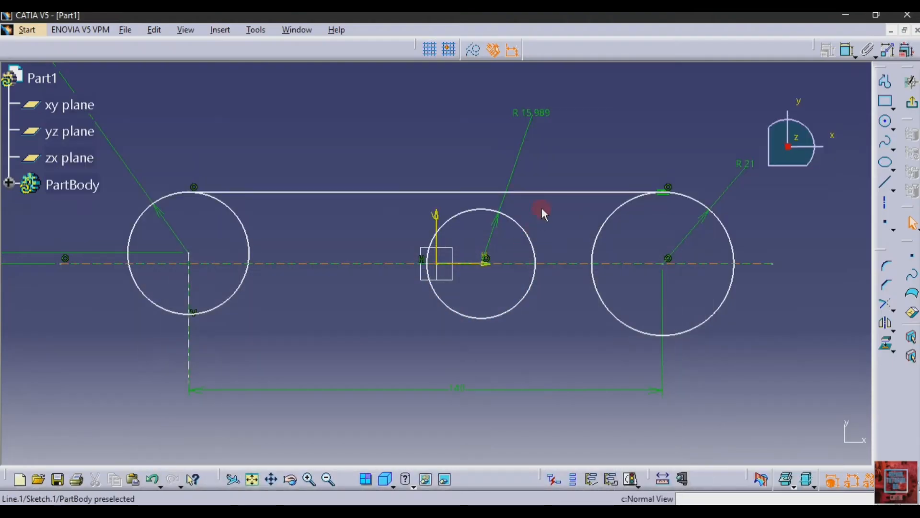
double_click(532, 113)
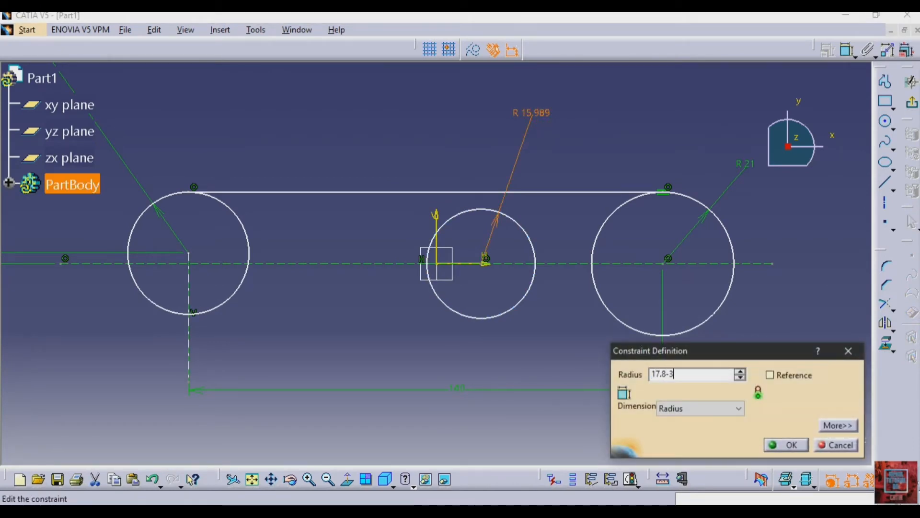
key("Return")
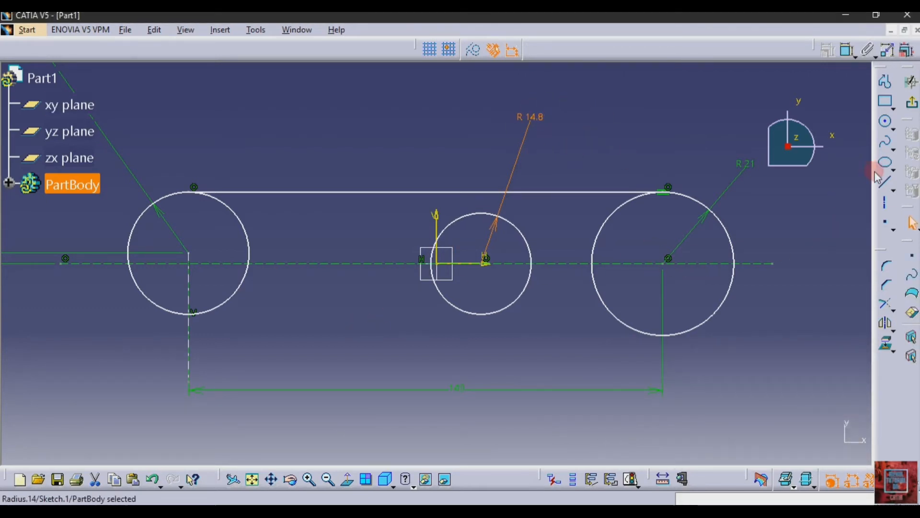
- Draw a horizontal line about 86 mm long joining the lowest points of the middle circle and the negative-side circle
left_click(885, 184)
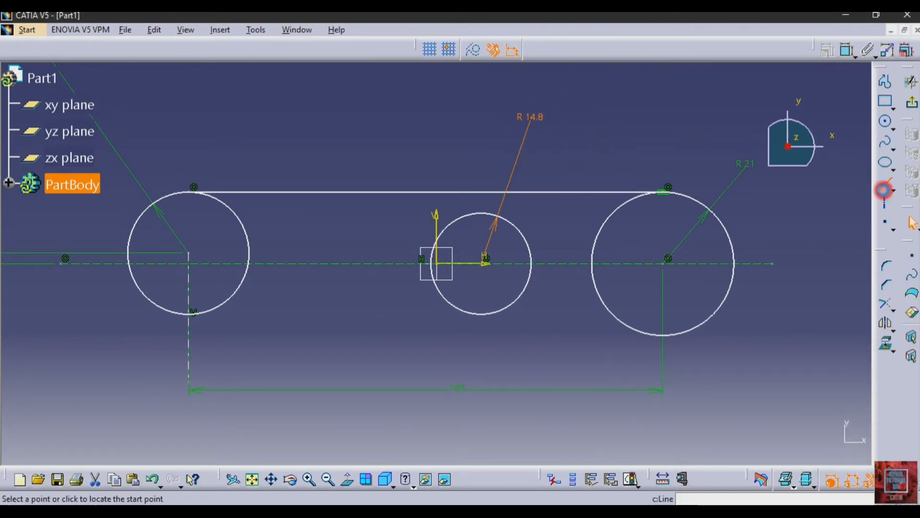
left_click(482, 317)
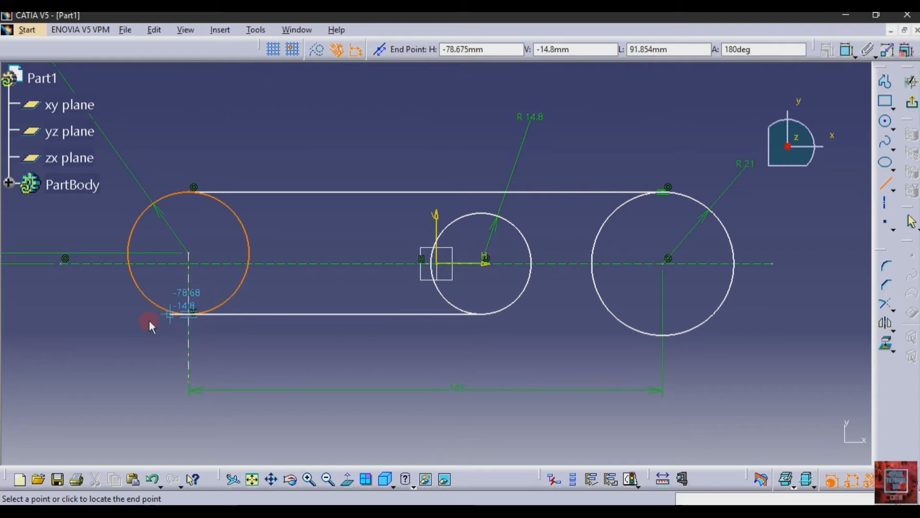
left_click(191, 314)
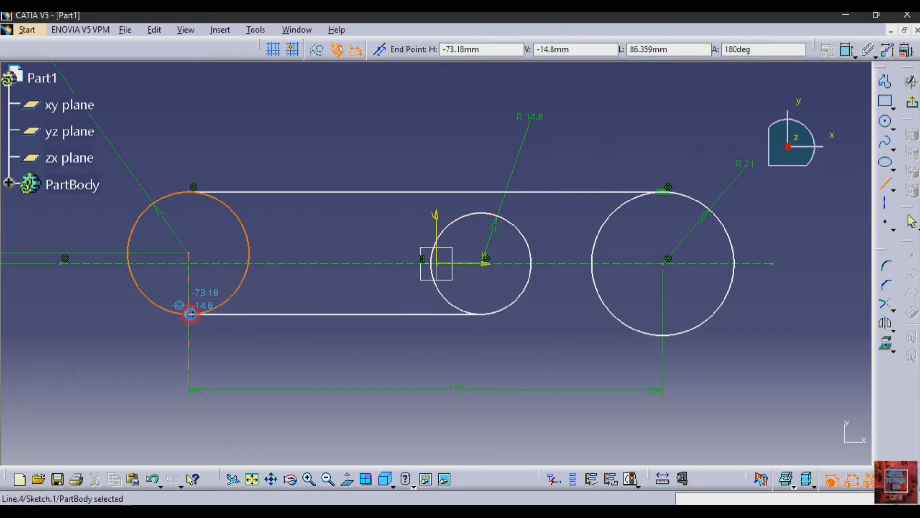
left_click(338, 365)
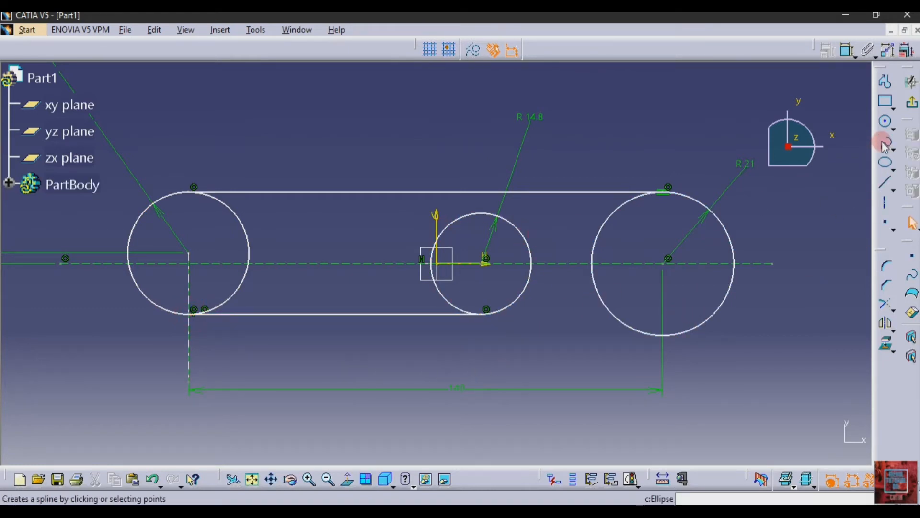
- Check the drawing and draw a horizontal line about 93 mm long from the positive-side circle's lowest point towards the negative H side
left_click(885, 184)
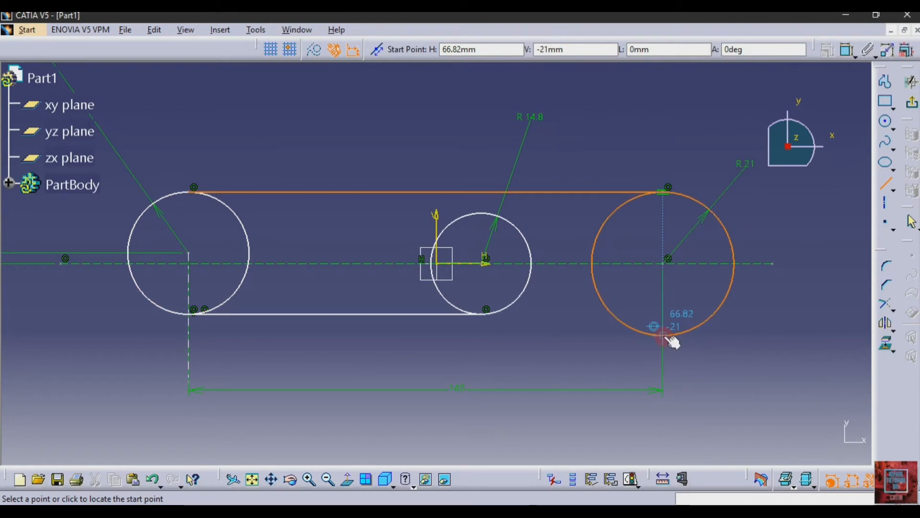
left_click(663, 335)
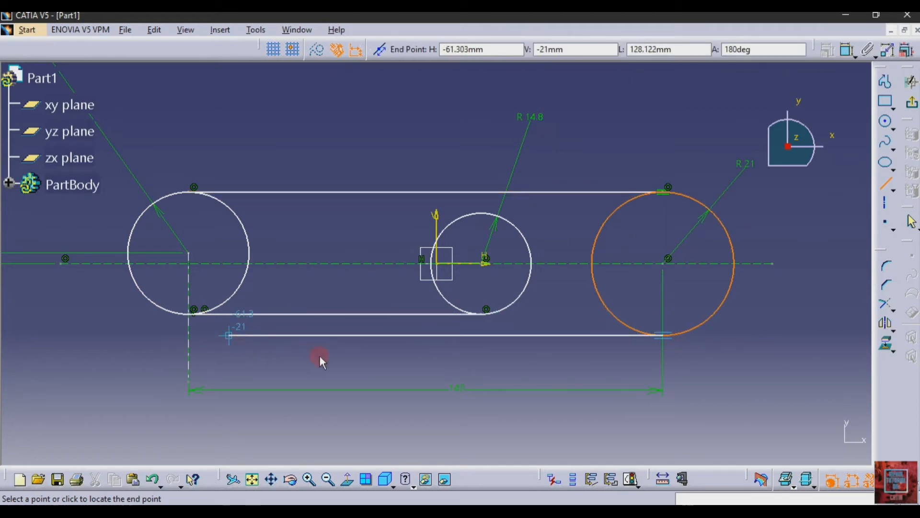
left_click(303, 511)
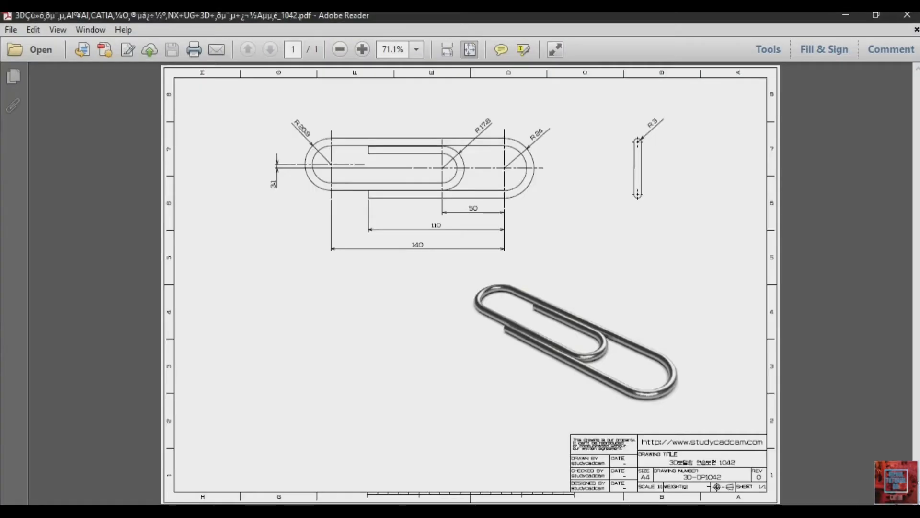
left_click(332, 511)
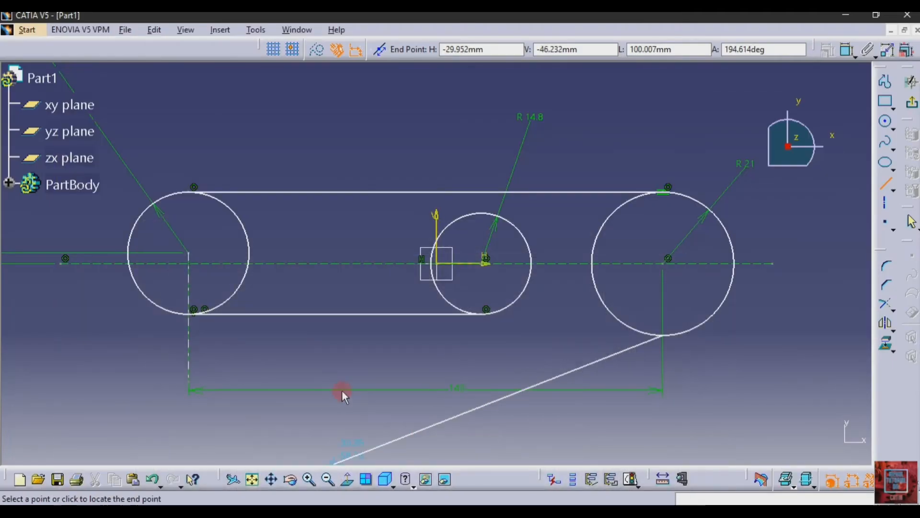
left_click(350, 335)
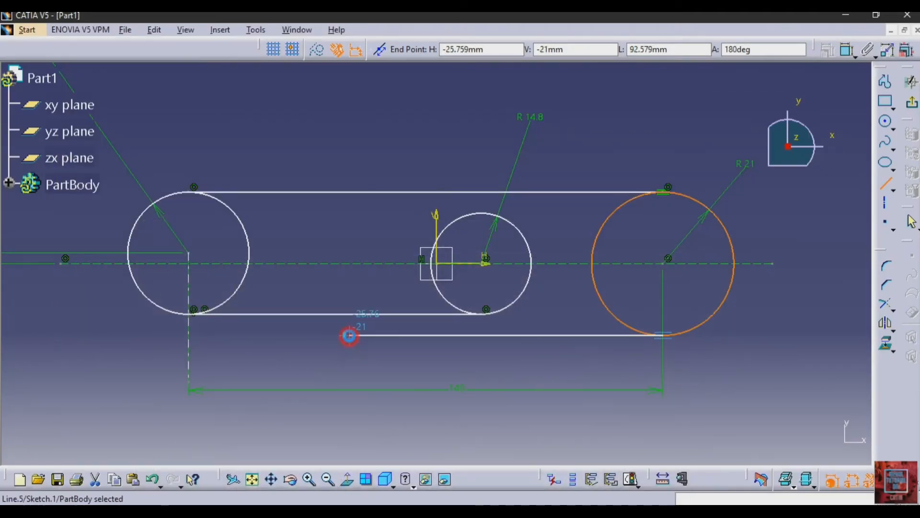
- Dimension the lowest horizontal line's length and set it to 110 mm
left_click(847, 50)
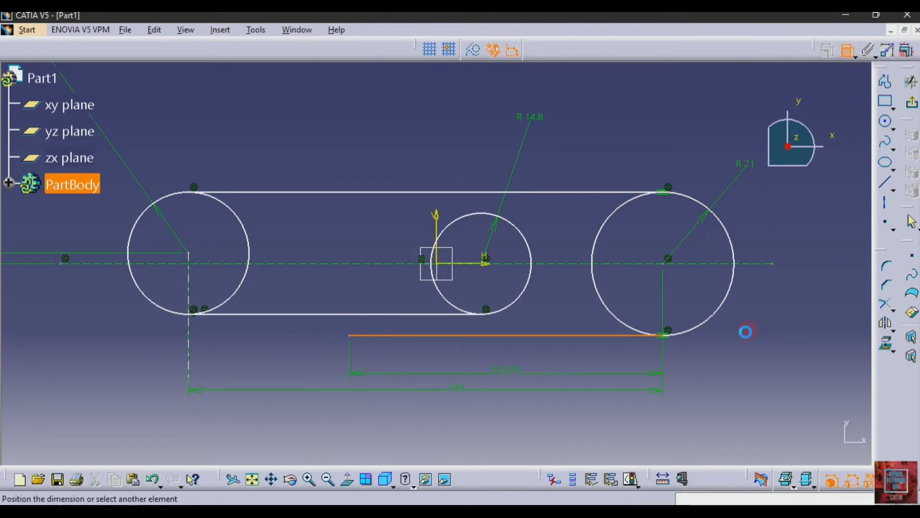
left_click(502, 441)
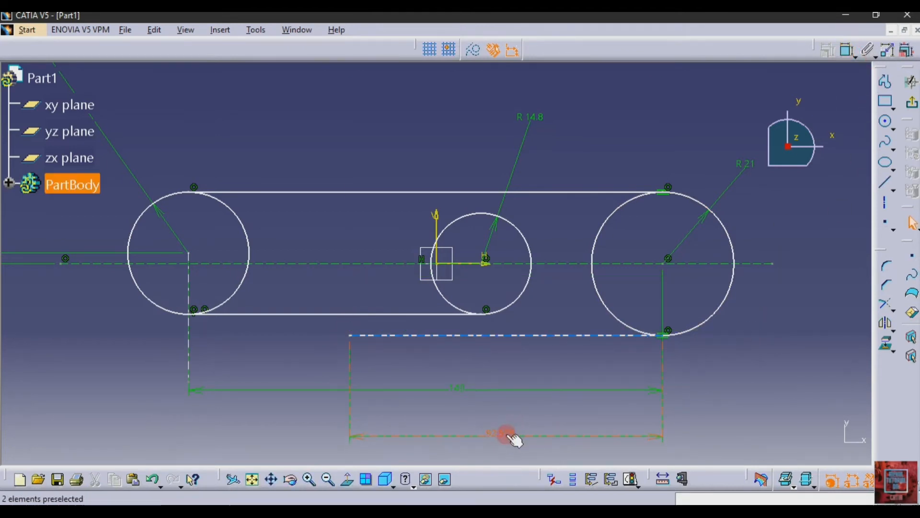
double_click(502, 435)
type("110")
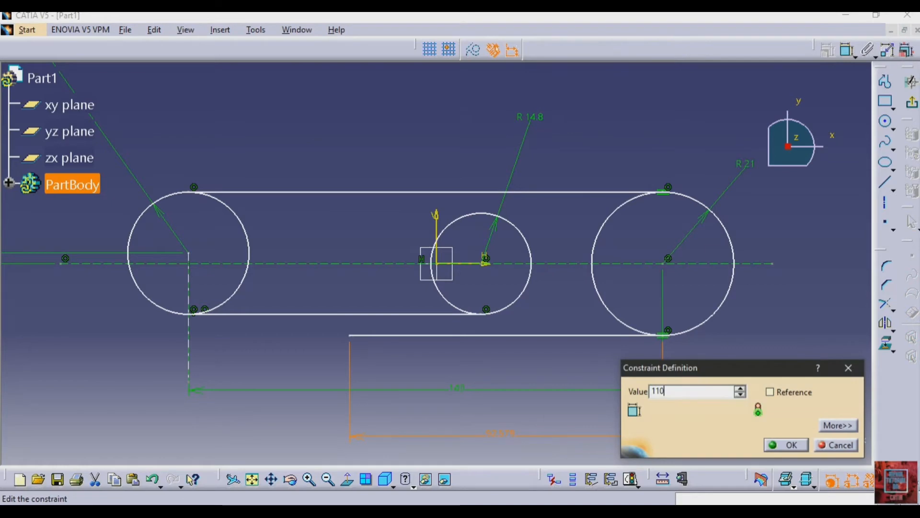
key("Return")
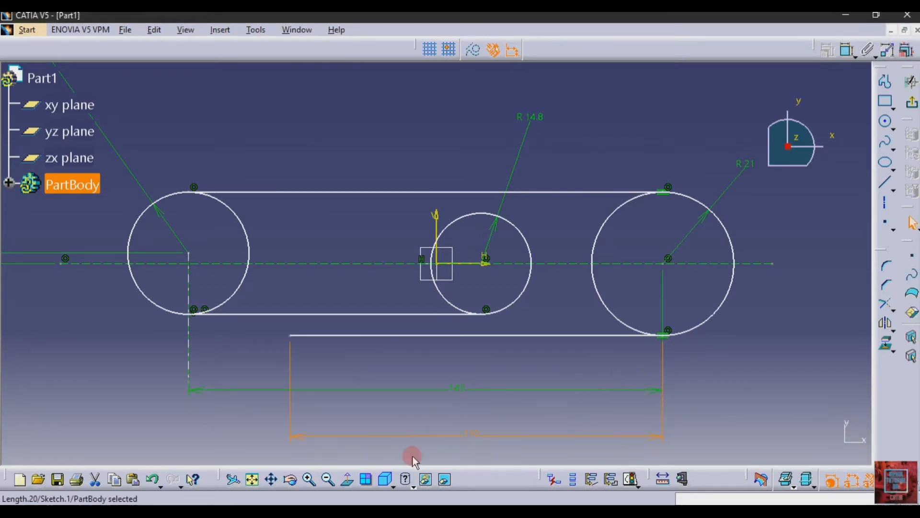
- Check the drawing and use Quick Trim to remove the inner half of the positive-side circle, leaving its outer arc
left_click(349, 511)
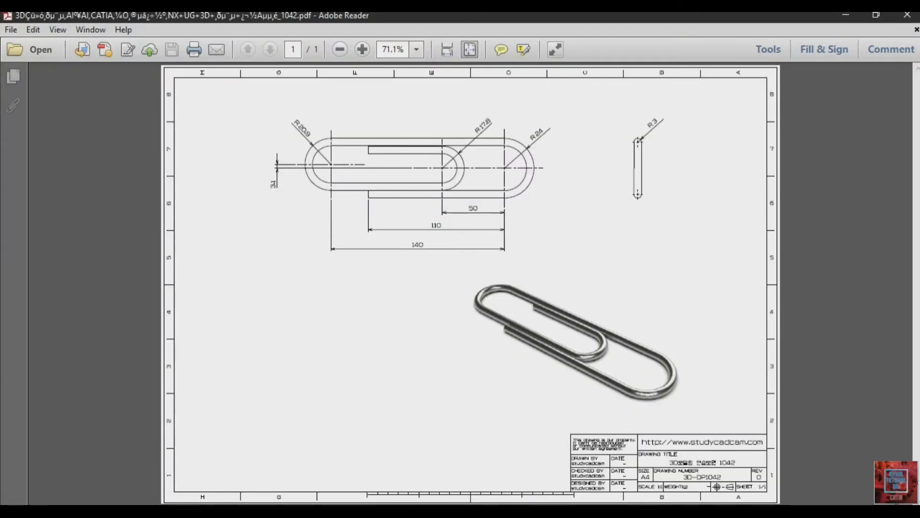
left_click(349, 511)
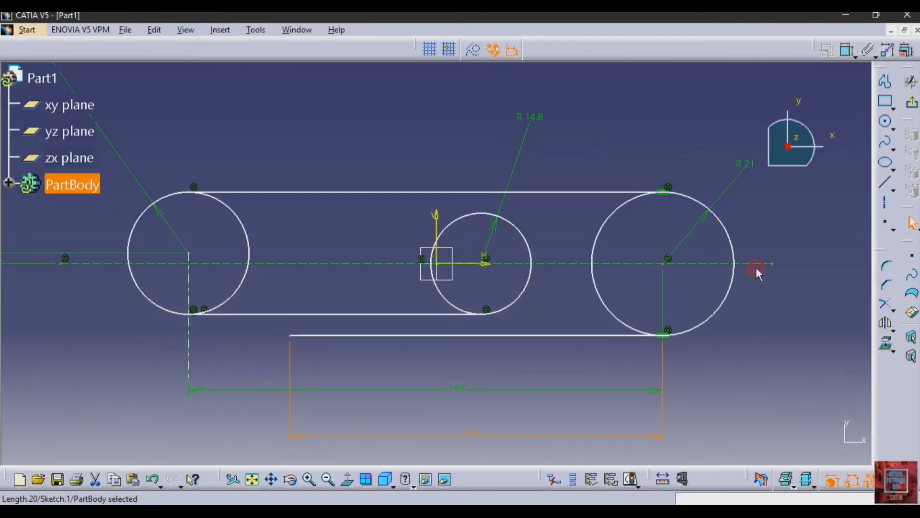
left_click(892, 310)
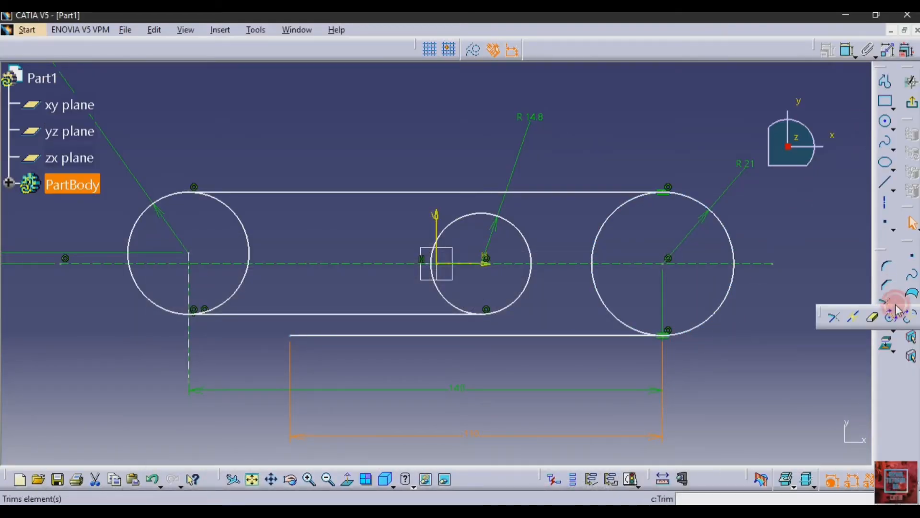
left_click(870, 318)
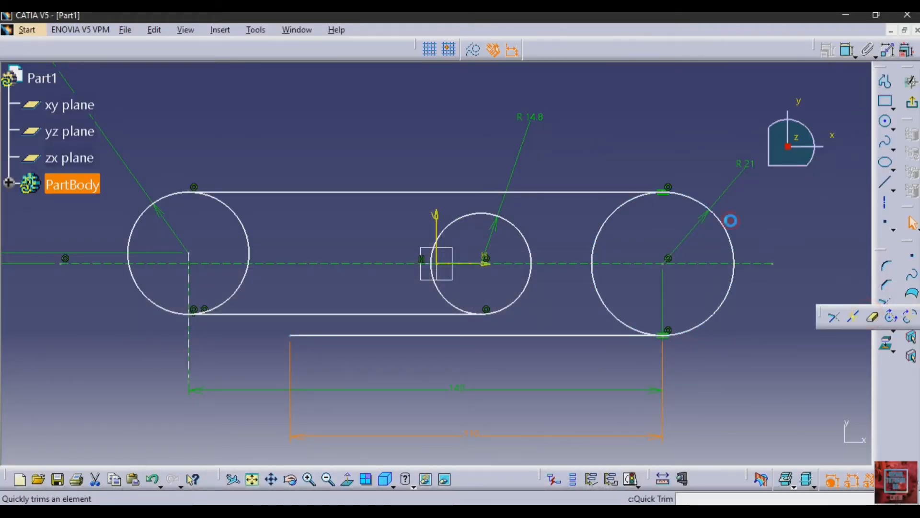
left_click(594, 283)
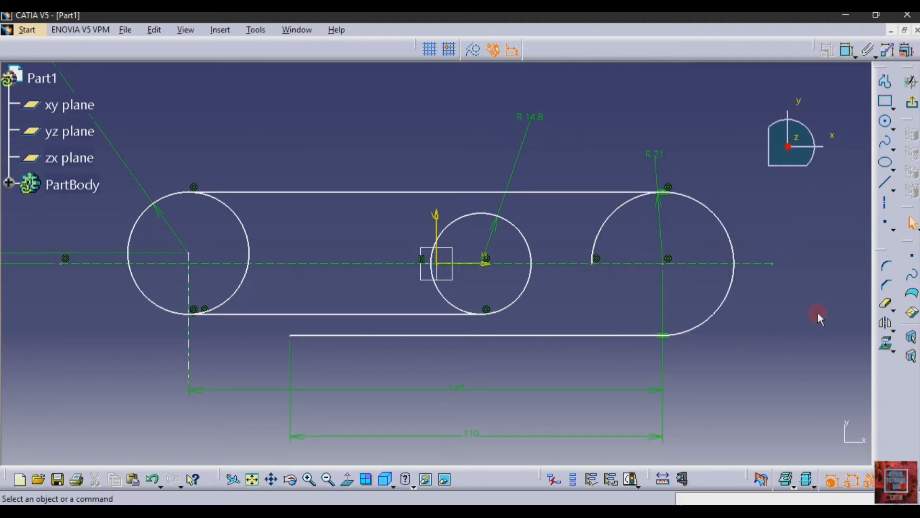
left_click(601, 231)
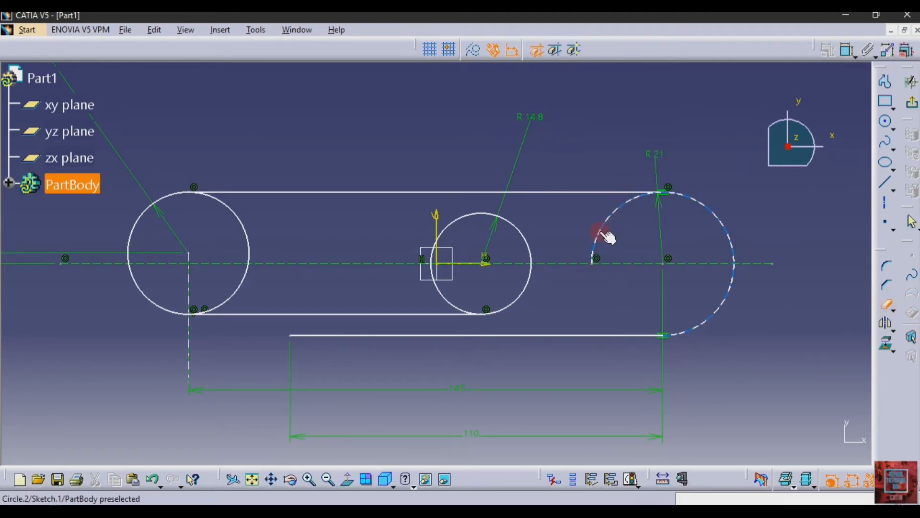
- Quick Trim both inner arc segments of the negative-side circle between the two horizontal lines
left_click(885, 306)
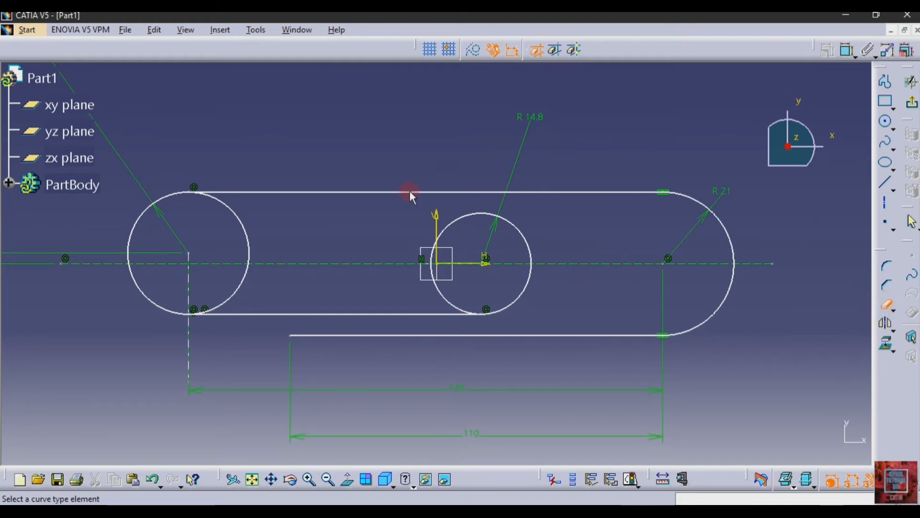
left_click(252, 238)
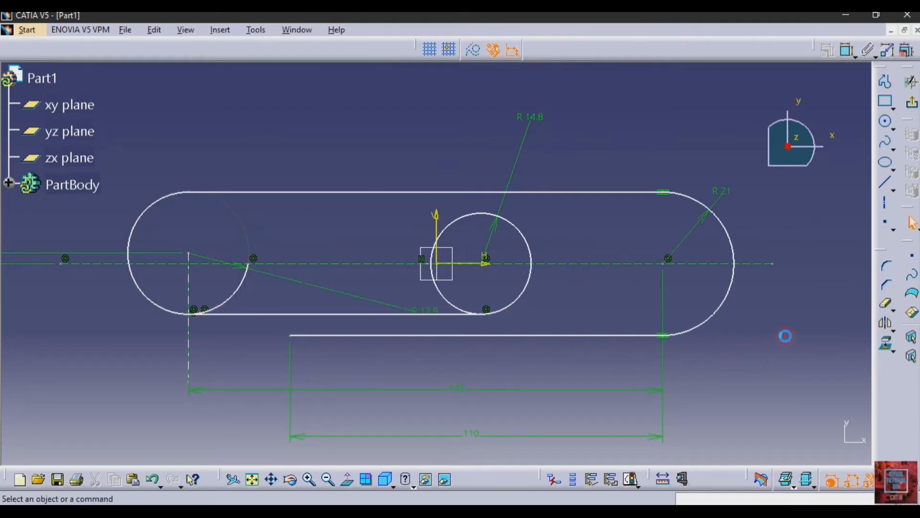
left_click(886, 307)
left_click(241, 296)
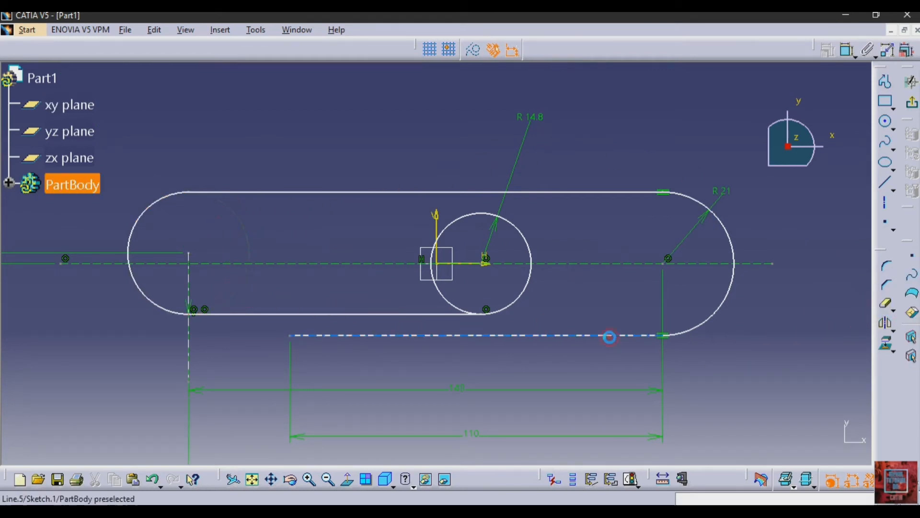
- Dimension the distance between the small circle's centre and the R21 arc's centre and set it to 50 mm
left_click(886, 304)
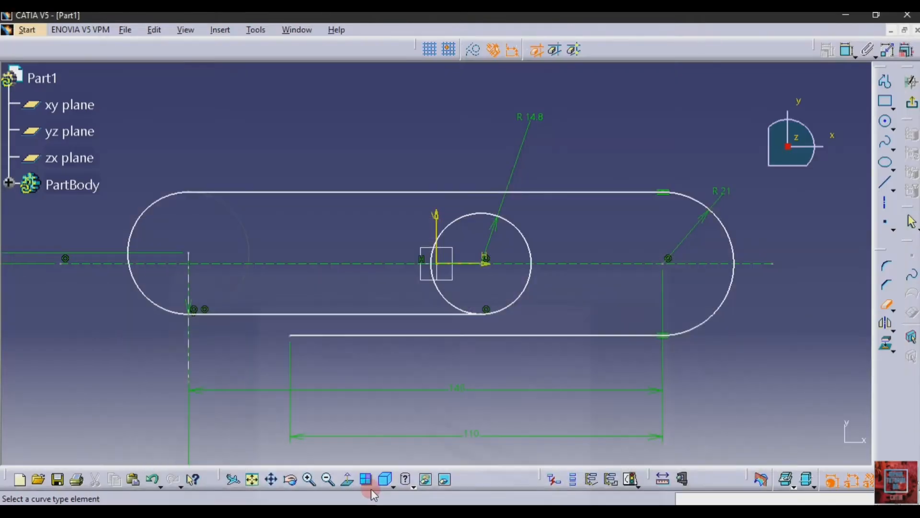
left_click(844, 51)
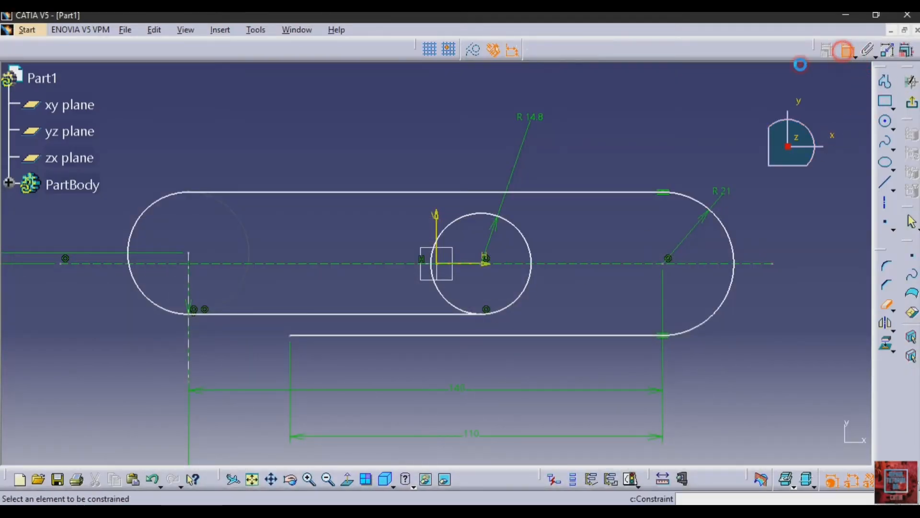
left_click(484, 261)
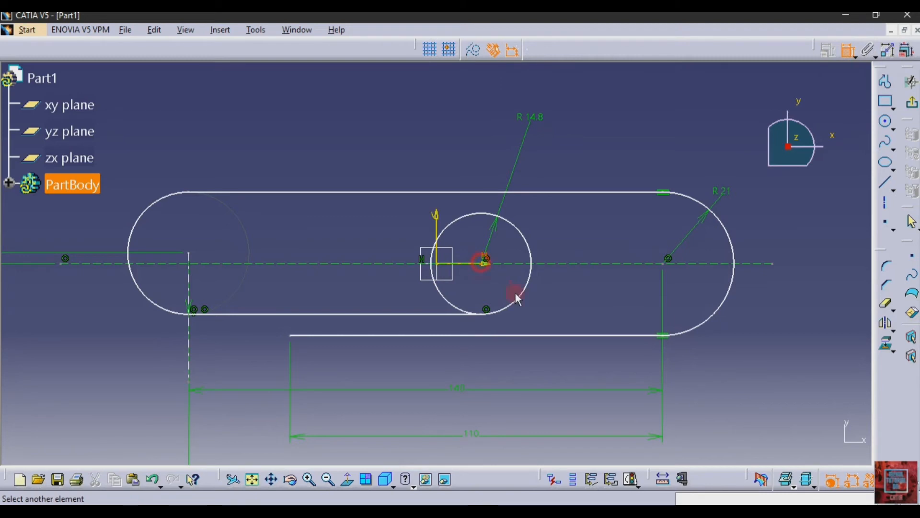
left_click(663, 262)
left_click(583, 152)
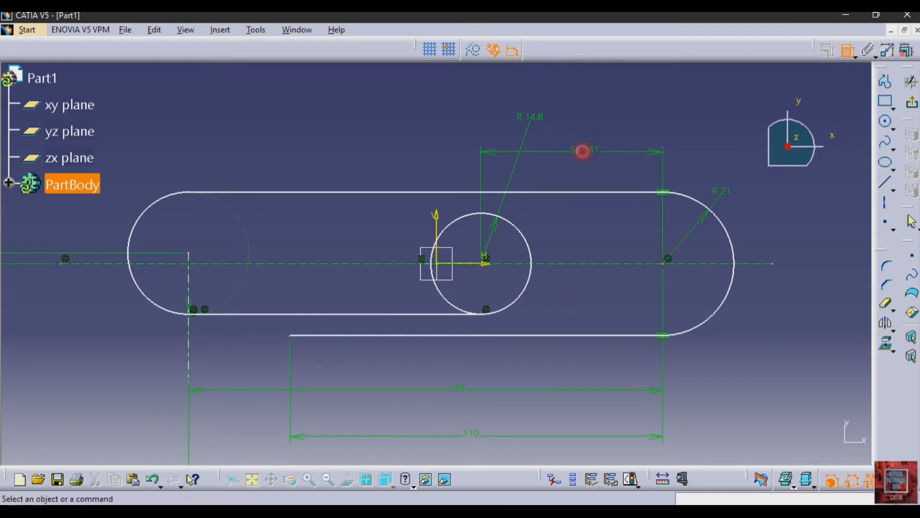
double_click(584, 149)
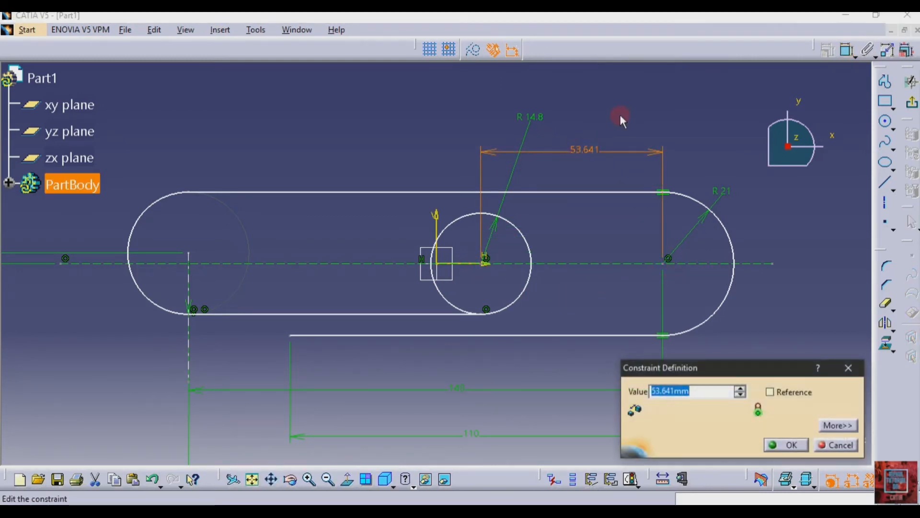
type("50")
key("Return")
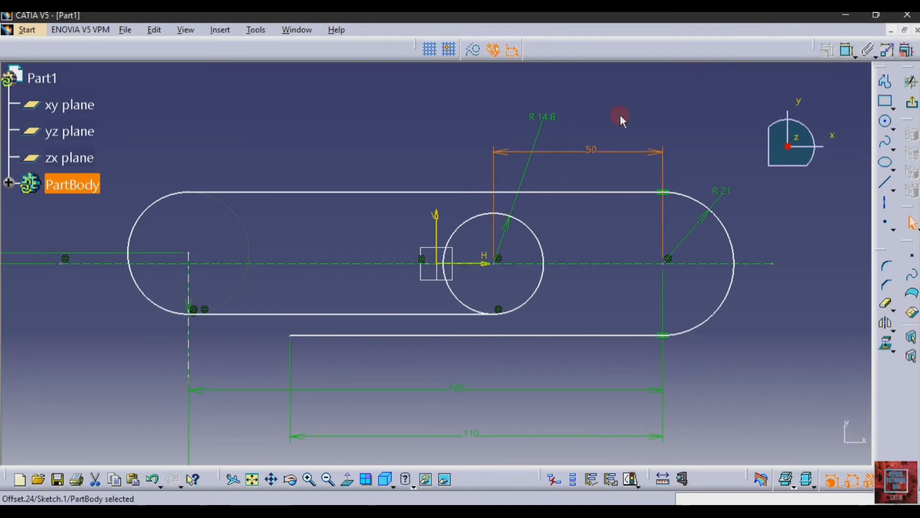
- Draw a horizontal line from the small circle's highest point towards negative H, ending above the lowest line's free end
left_click(885, 183)
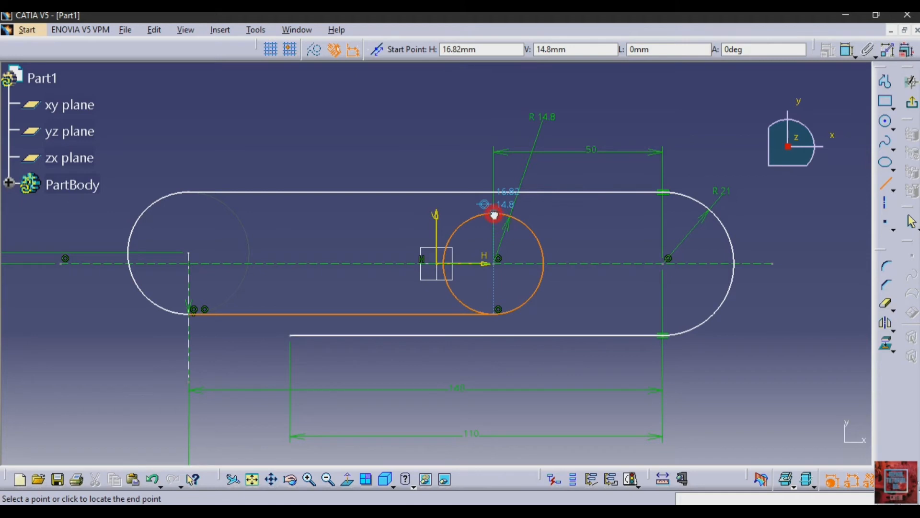
left_click(495, 214)
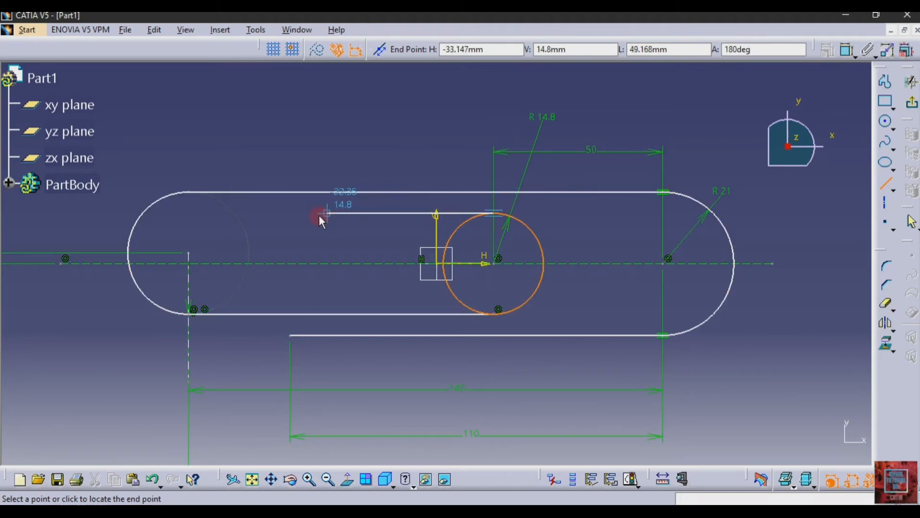
left_click(290, 214)
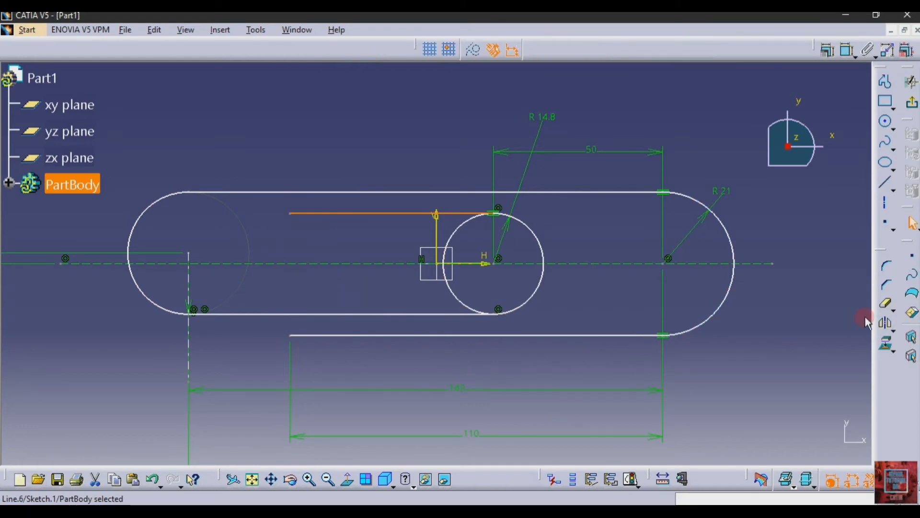
- Quick Trim the inner half of the small R14.8 circle, leaving the arc that joins the two inner horizontal lines
left_click(887, 303)
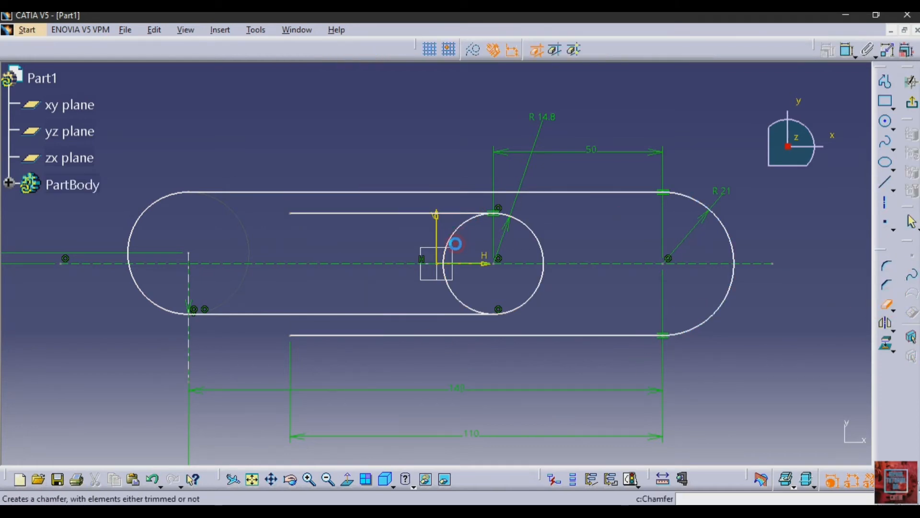
left_click(462, 242)
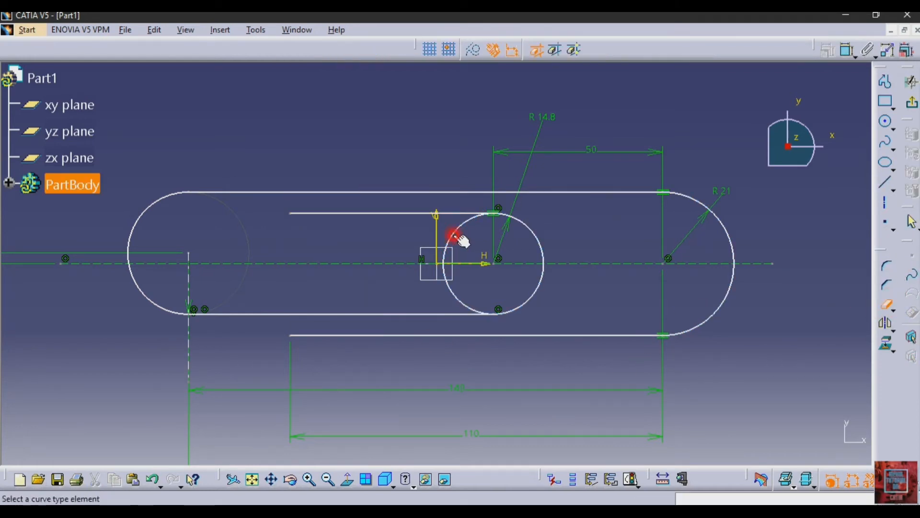
left_click(887, 303)
left_click(463, 285)
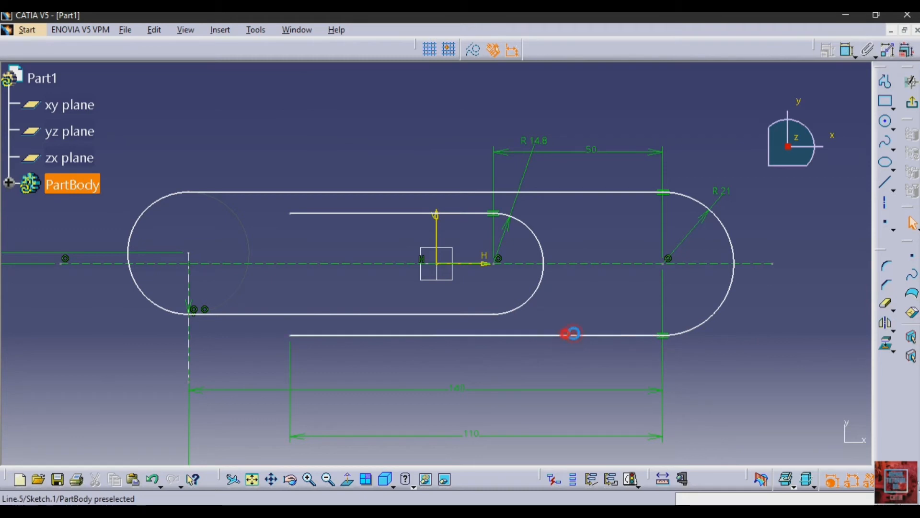
- Make the seven lines and arcs of the wire path output features and exit the sketch
left_click(571, 334)
left_click(709, 315, "ctrl")
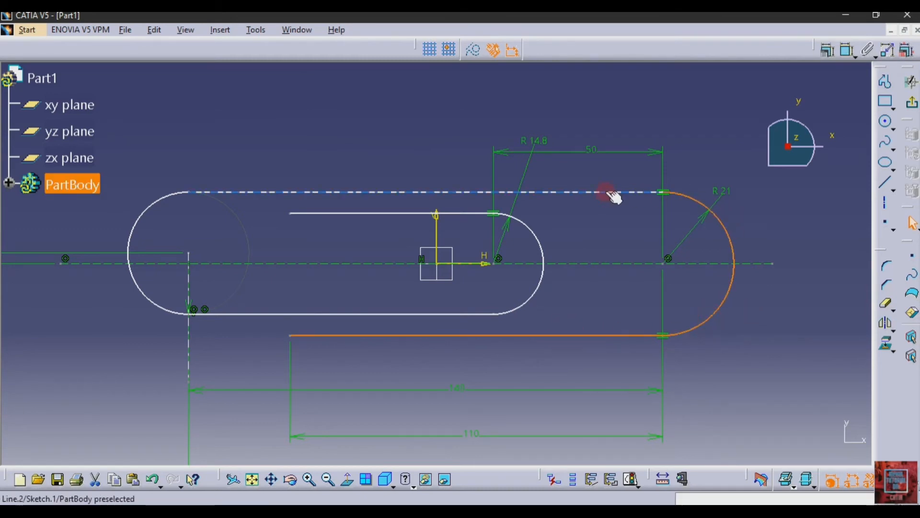
left_click(612, 192, "ctrl")
left_click(134, 233, "ctrl")
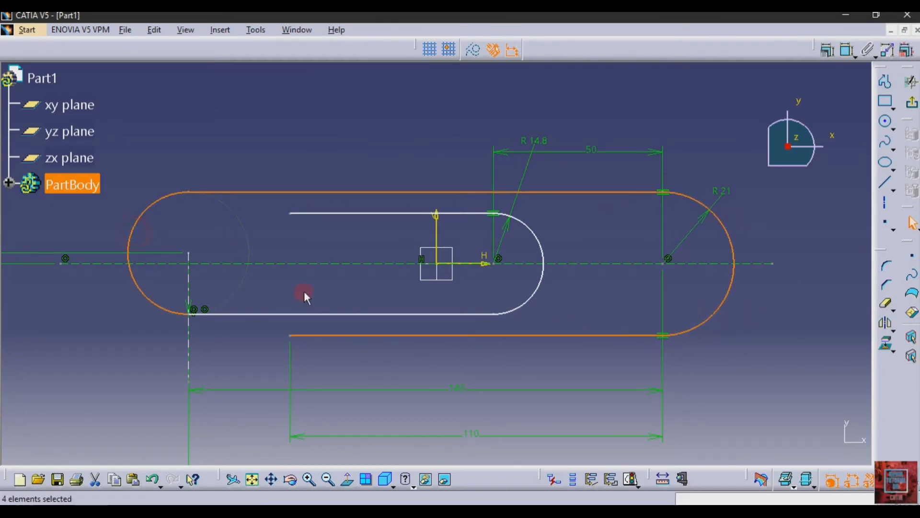
left_click(328, 317, "ctrl")
left_click(544, 284, "ctrl")
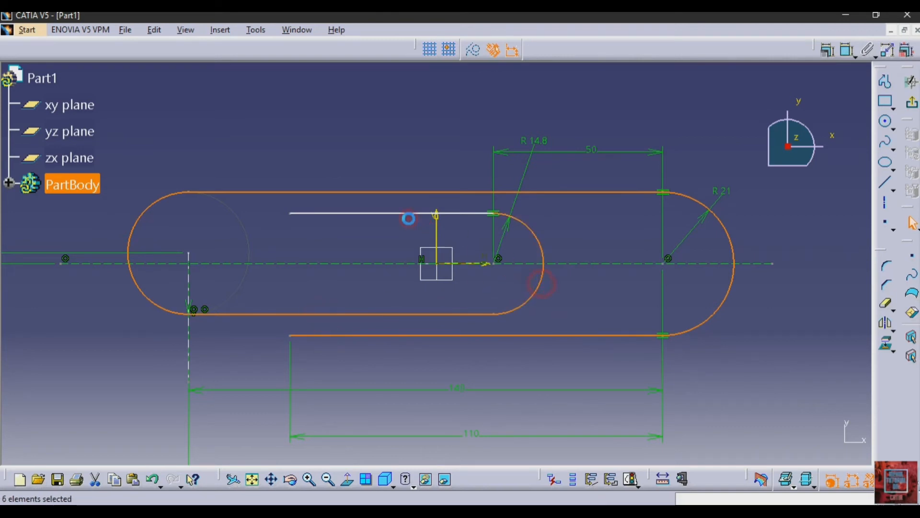
left_click(359, 213, "ctrl")
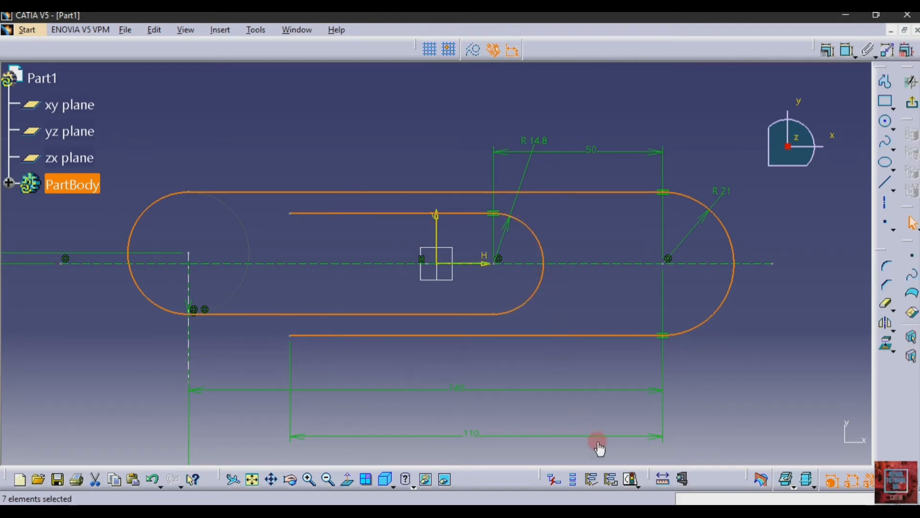
left_click(593, 480)
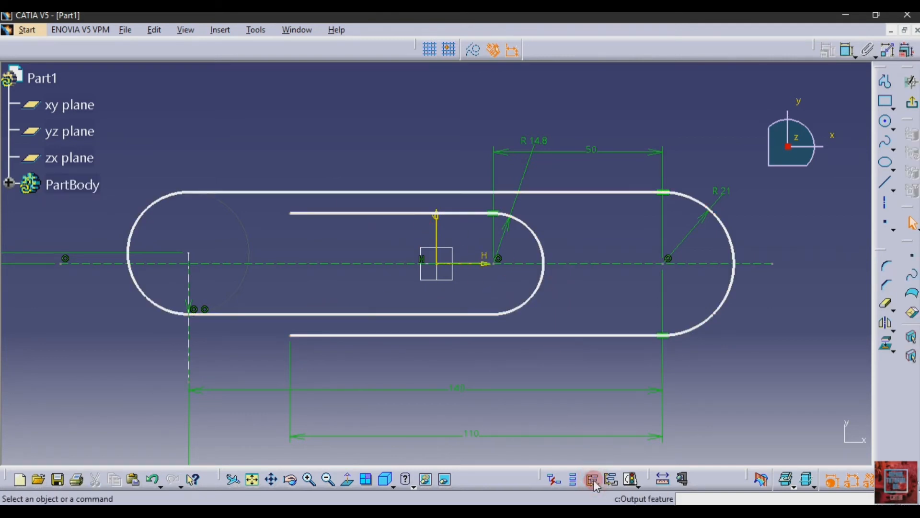
left_click(911, 82)
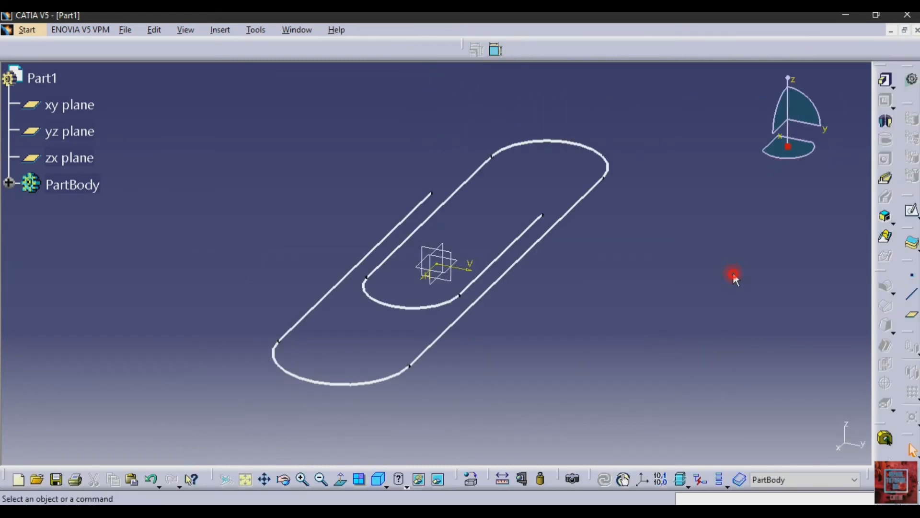
- Create a Normal to curve reference plane on the short inner line at its free endpoint
left_click(542, 214)
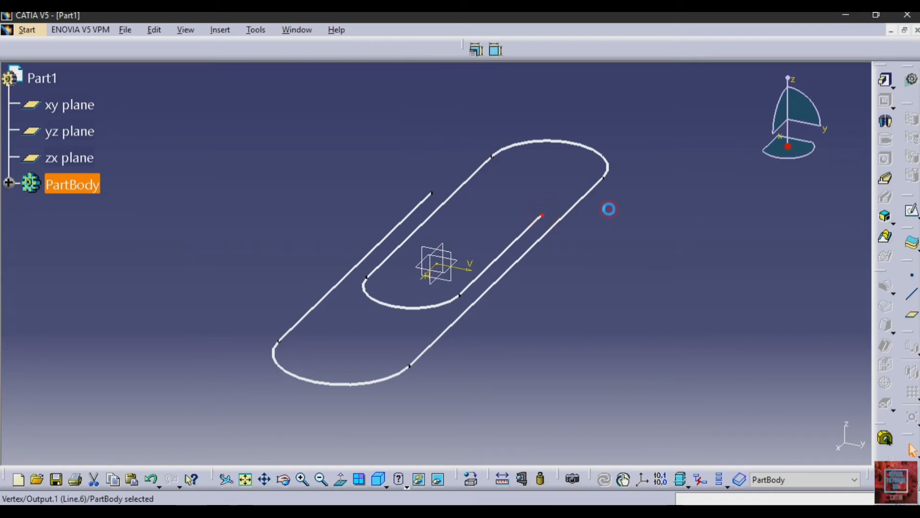
left_click(911, 315)
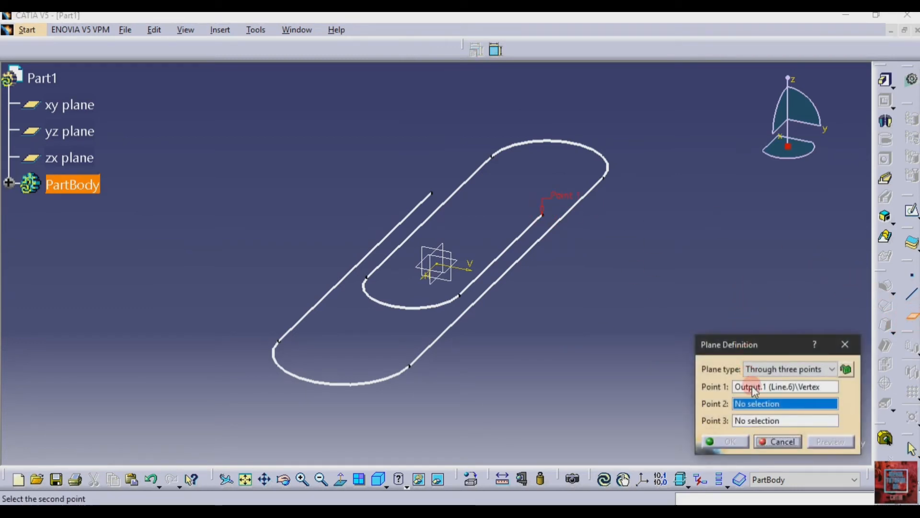
left_click(800, 369)
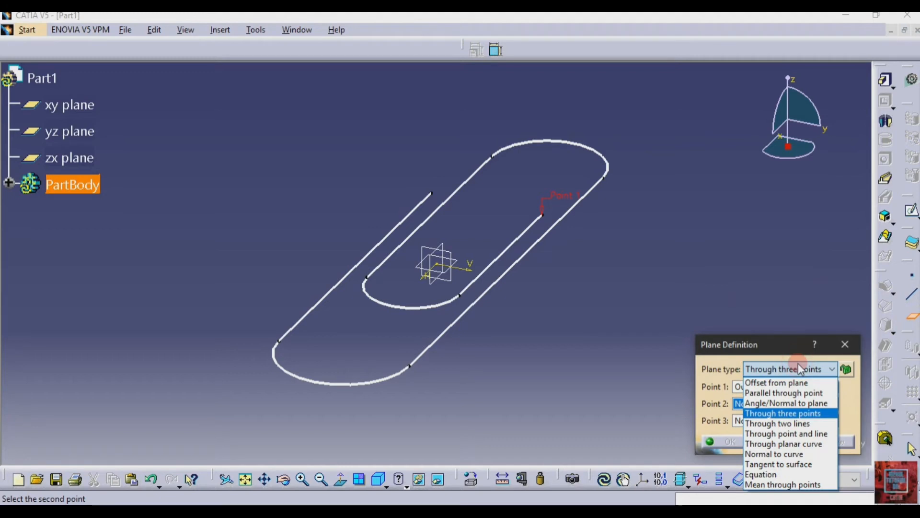
left_click(769, 454)
left_click(518, 249)
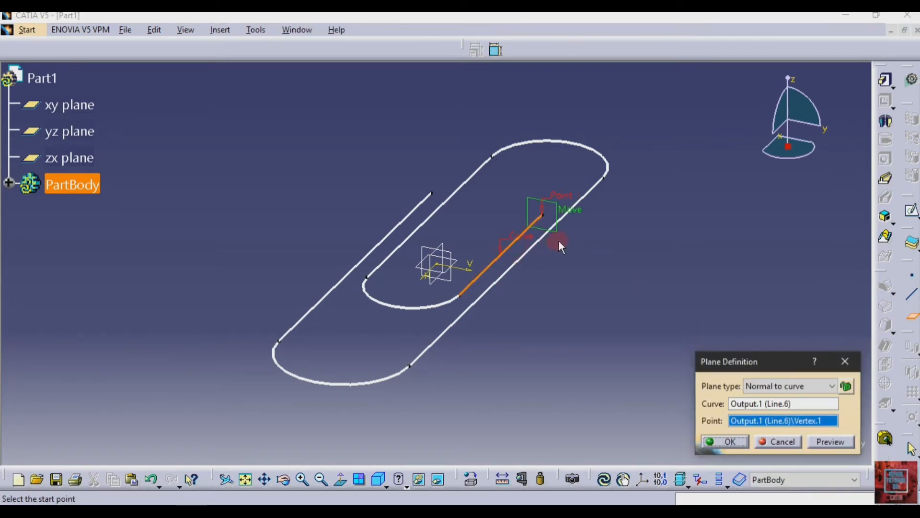
left_click(717, 441)
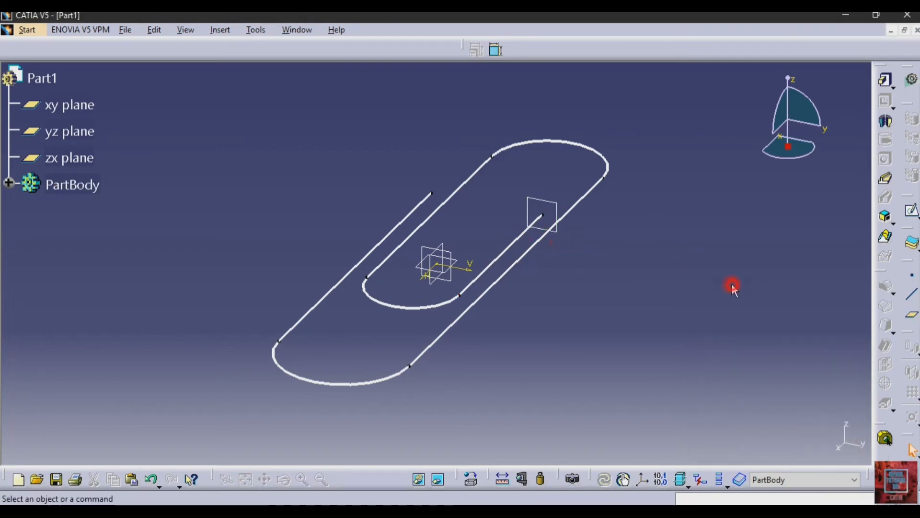
- Start a sketch on the plane normal to the inner line and project the line's free endpoint into it
left_click(543, 193)
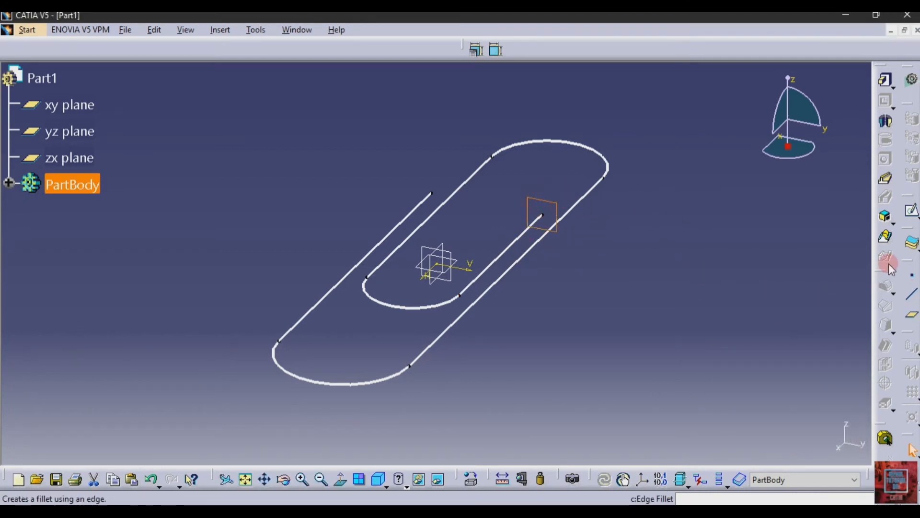
left_click(912, 209)
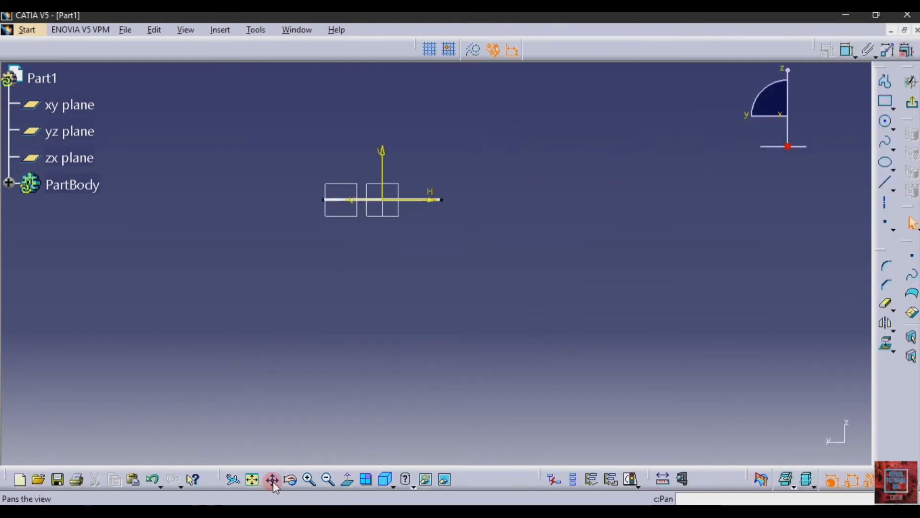
left_click(253, 480)
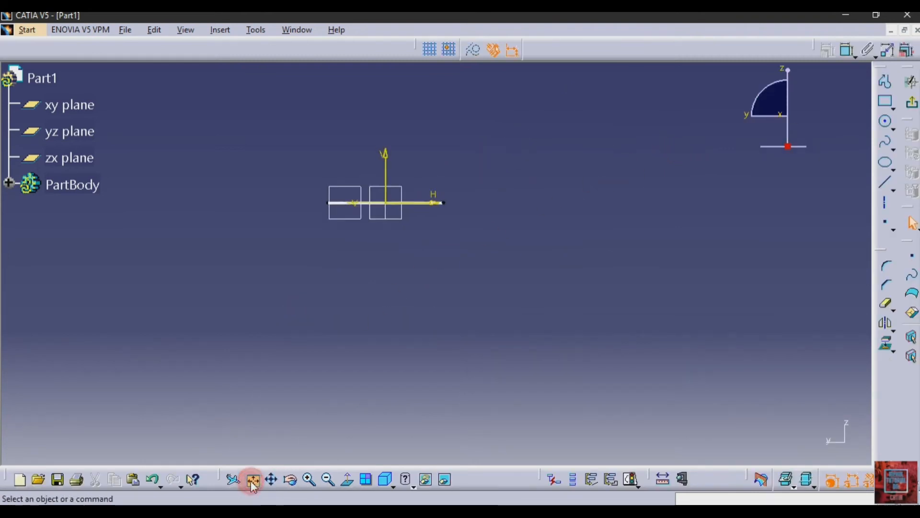
left_click(310, 478)
left_click(310, 478)
left_click(311, 478)
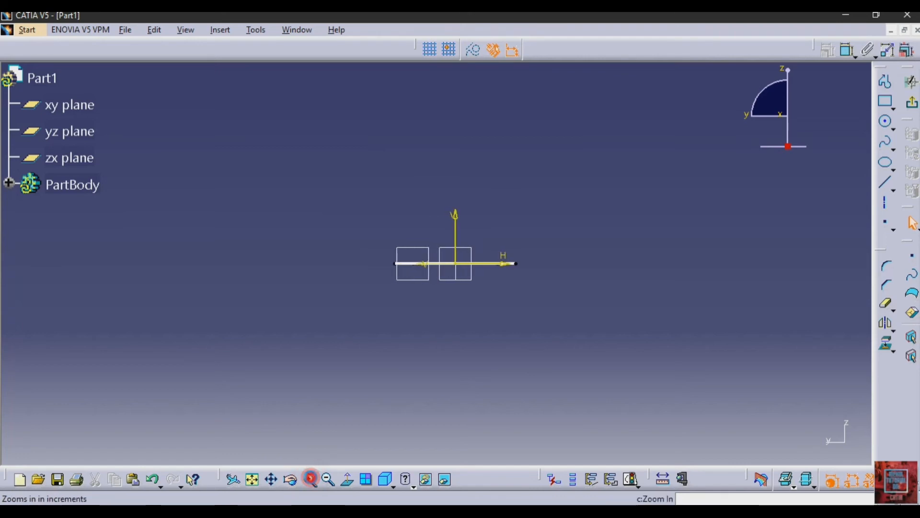
left_click(310, 478)
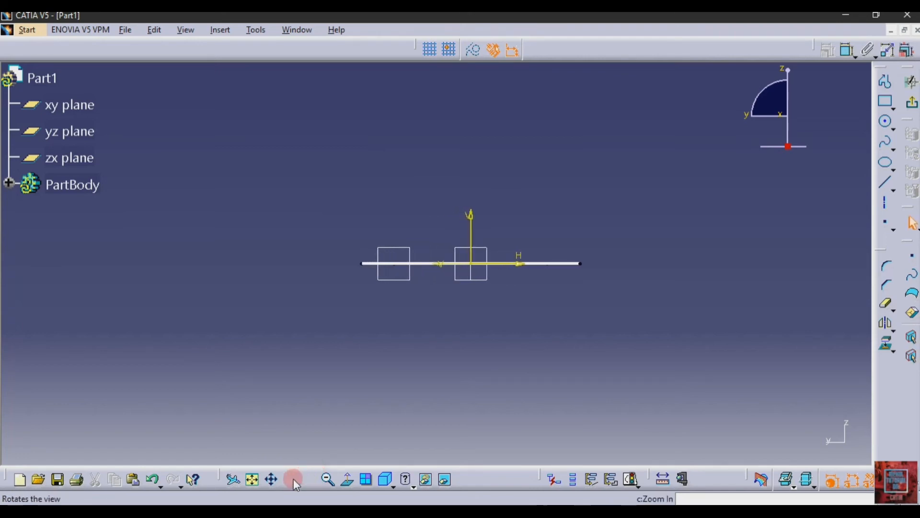
left_click(289, 481)
left_click_drag(392, 150, 390, 206)
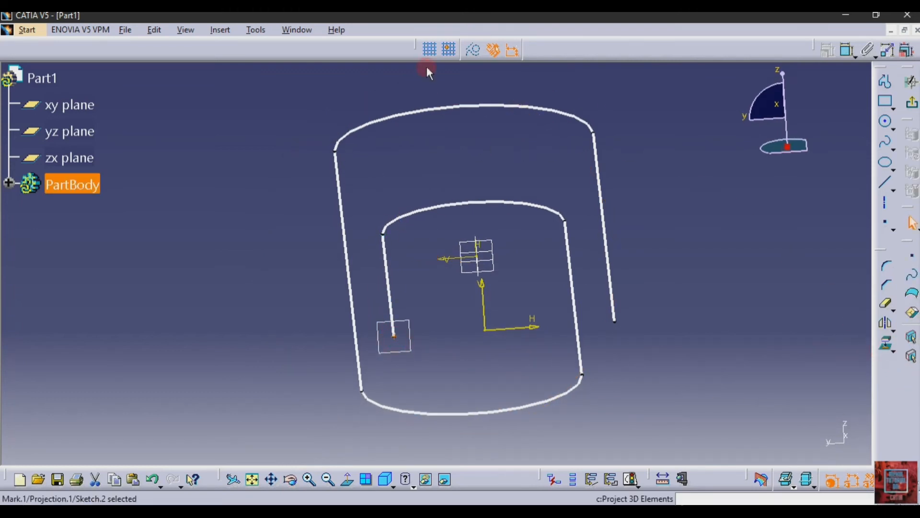
- Convert the projected endpoint to a construction element and return to standard element mode
left_click(473, 47)
left_click(484, 144)
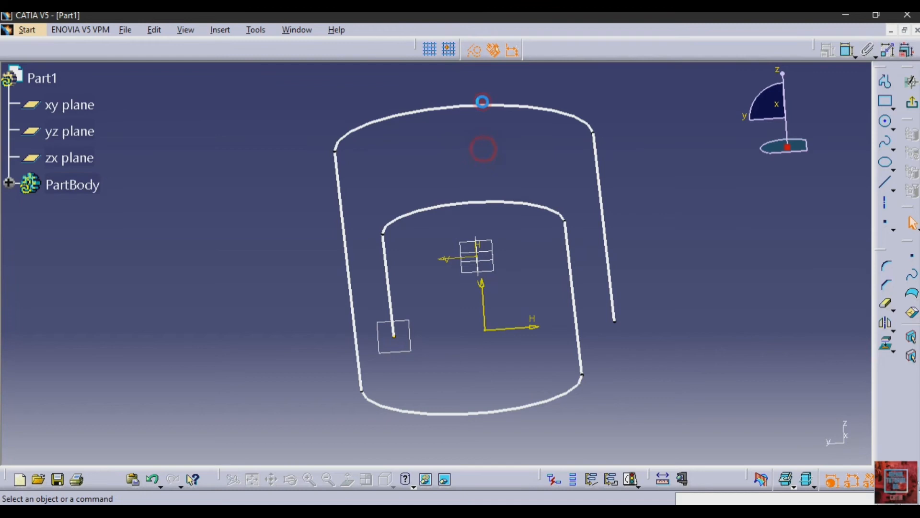
left_click(474, 51)
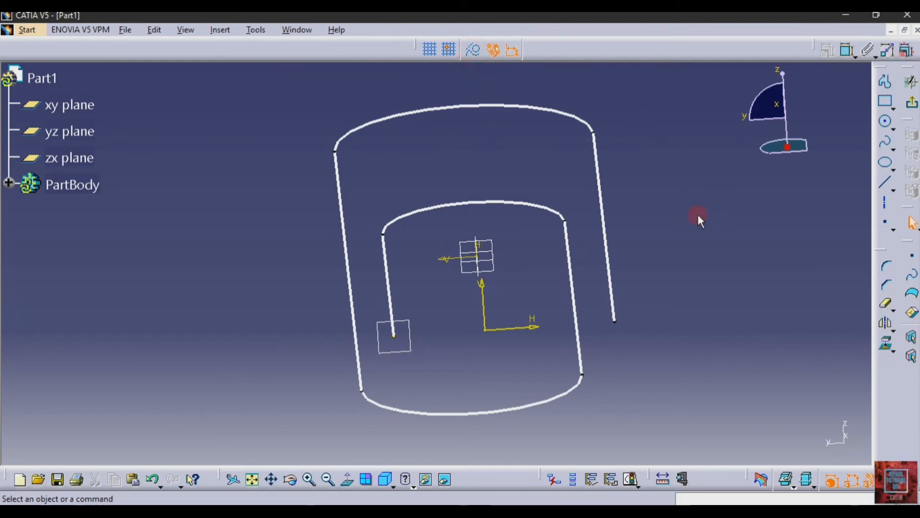
- Draw a circle with a radius of about 5.3 mm centred on the projected endpoint
left_click(888, 123)
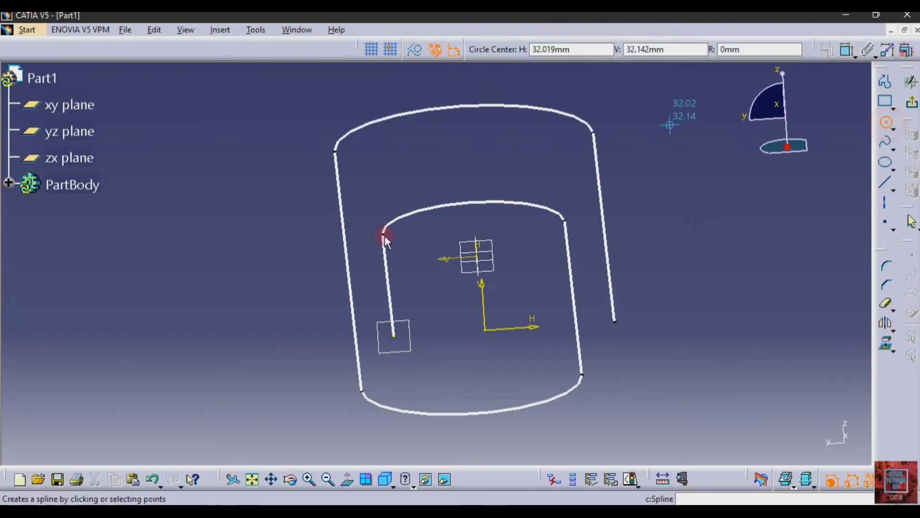
left_click(393, 337)
left_click(413, 362)
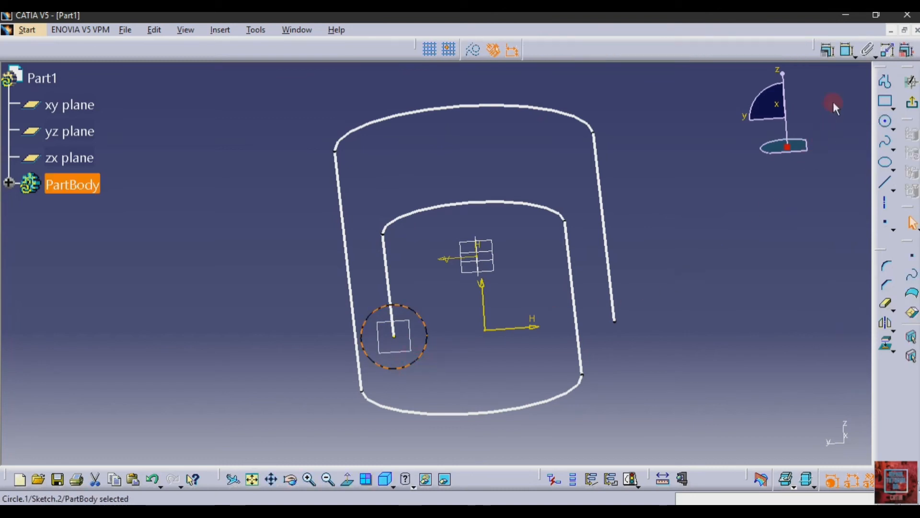
- Constrain the circle's radius to 3 mm and exit the profile sketch
left_click(848, 51)
left_click(187, 282)
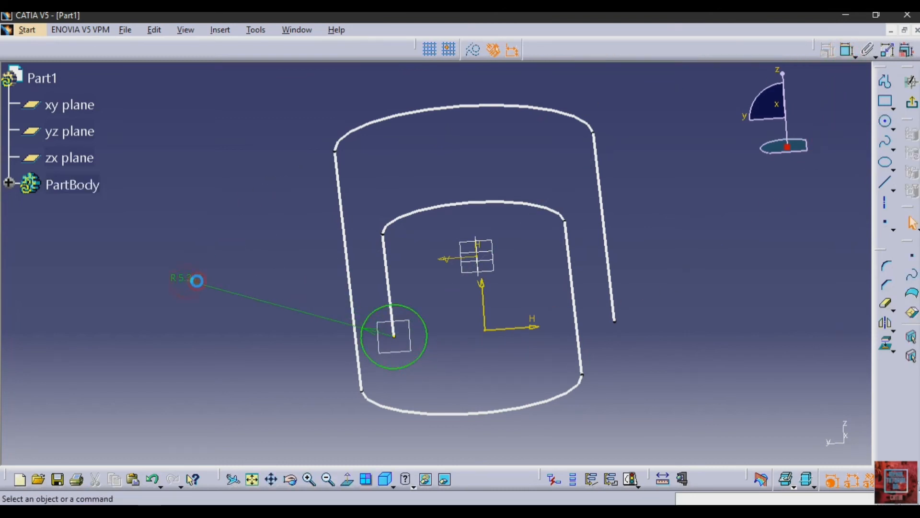
double_click(188, 282)
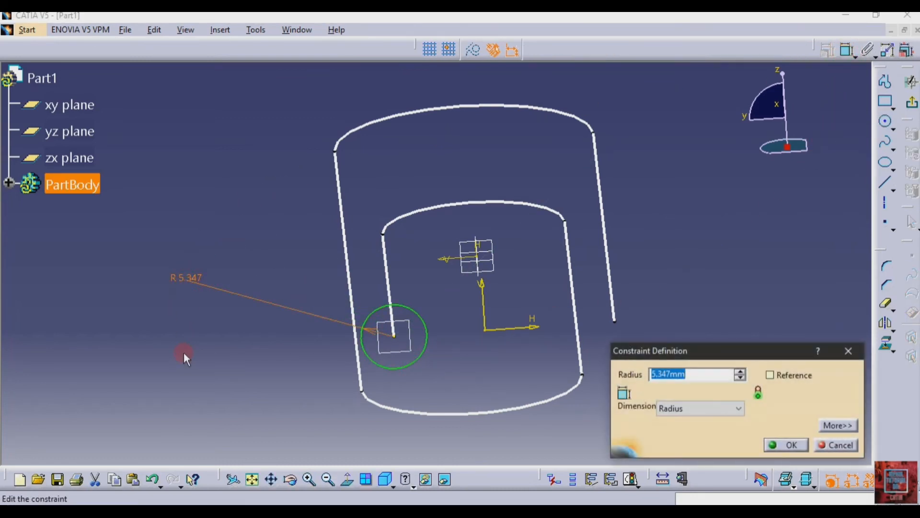
type("3")
key("Return")
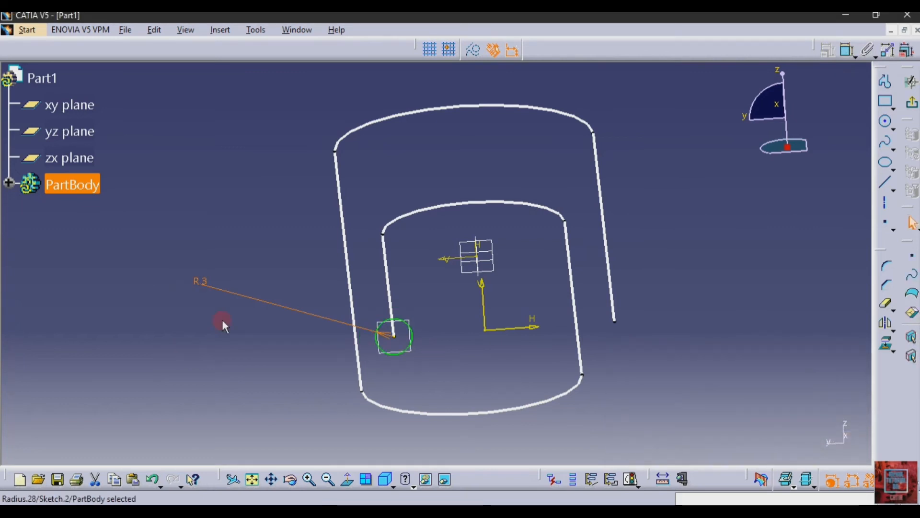
left_click(912, 104)
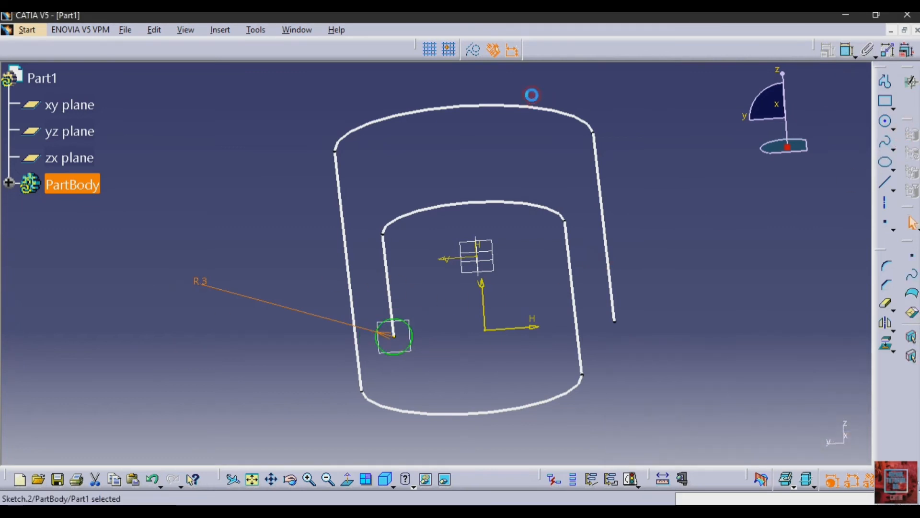
left_click(777, 292)
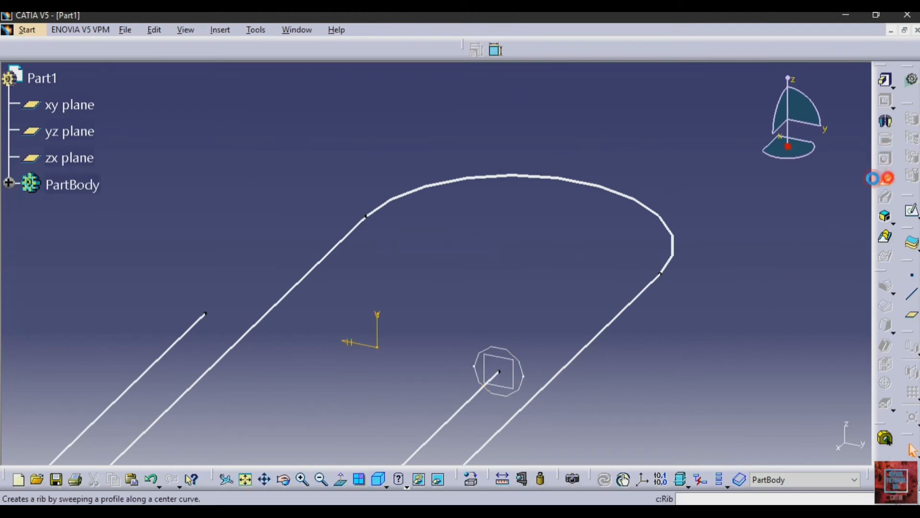
left_click(874, 178)
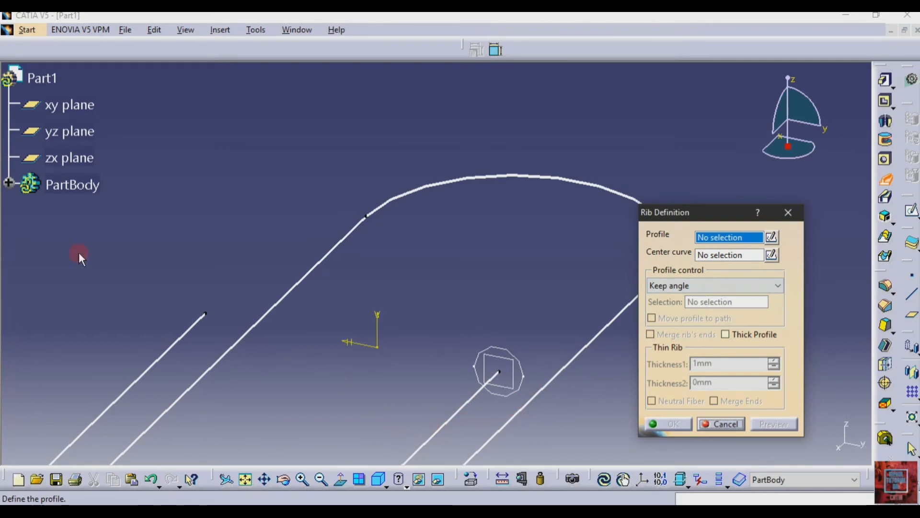
left_click(786, 213)
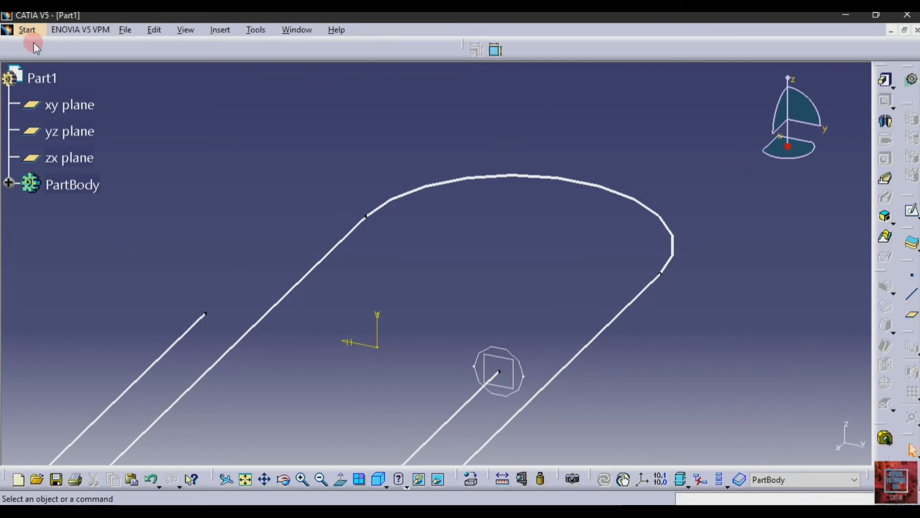
- Hide the circular wire profile sketch at the end of the path
left_click(523, 361)
right_click(524, 362)
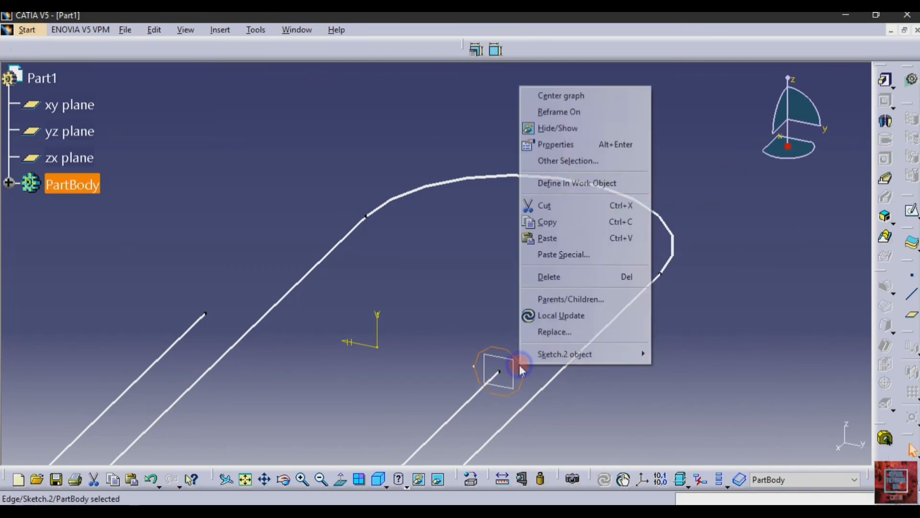
left_click(590, 128)
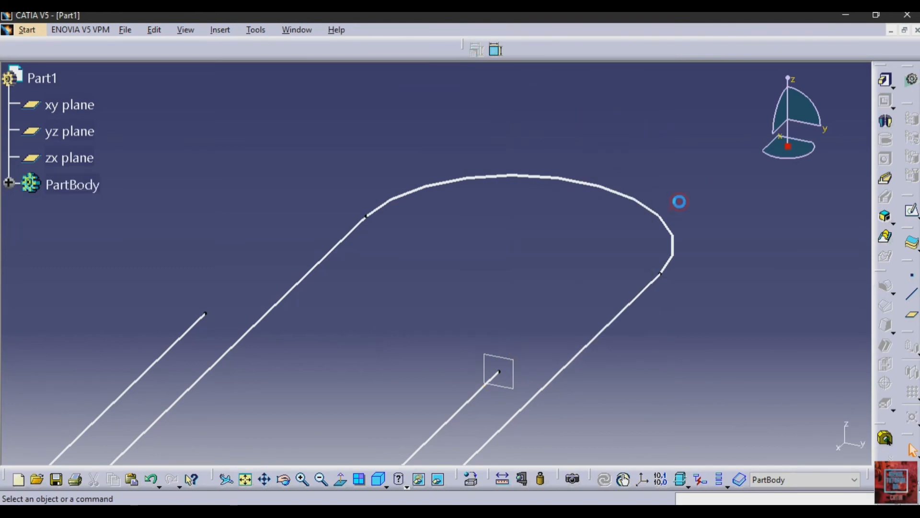
- Switch to the Generative Shape Design workbench
left_click(23, 29)
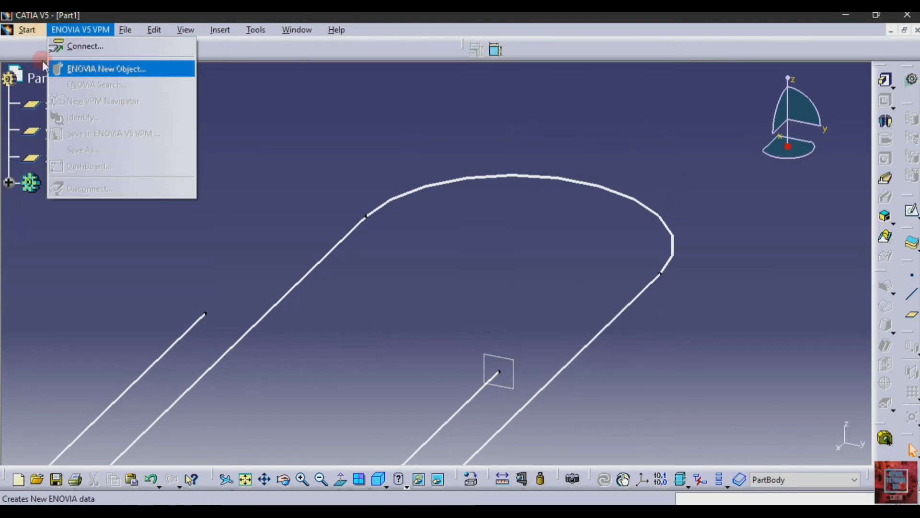
mouse_move(24, 22)
mouse_move(134, 63)
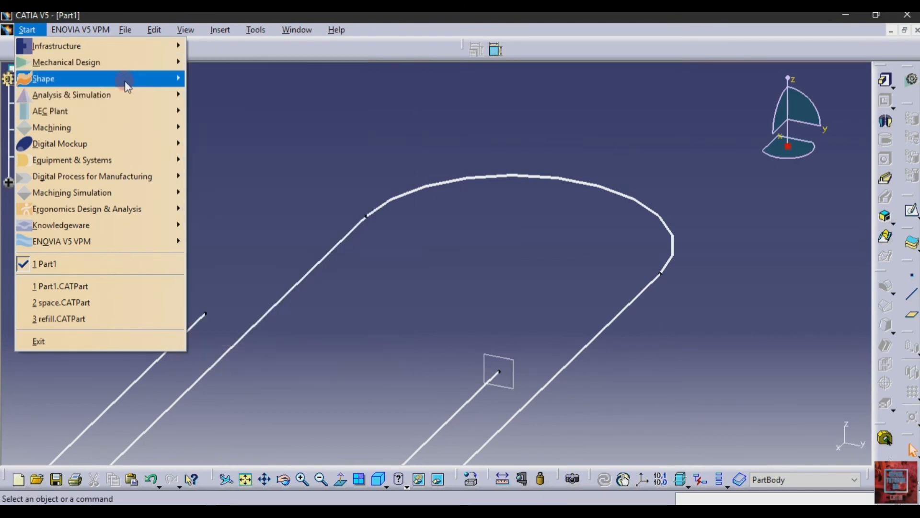
mouse_move(123, 82)
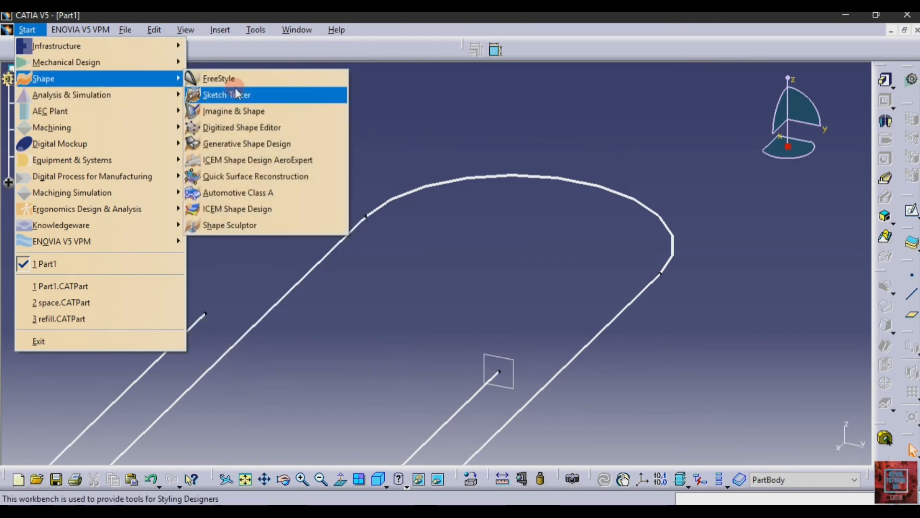
left_click(239, 142)
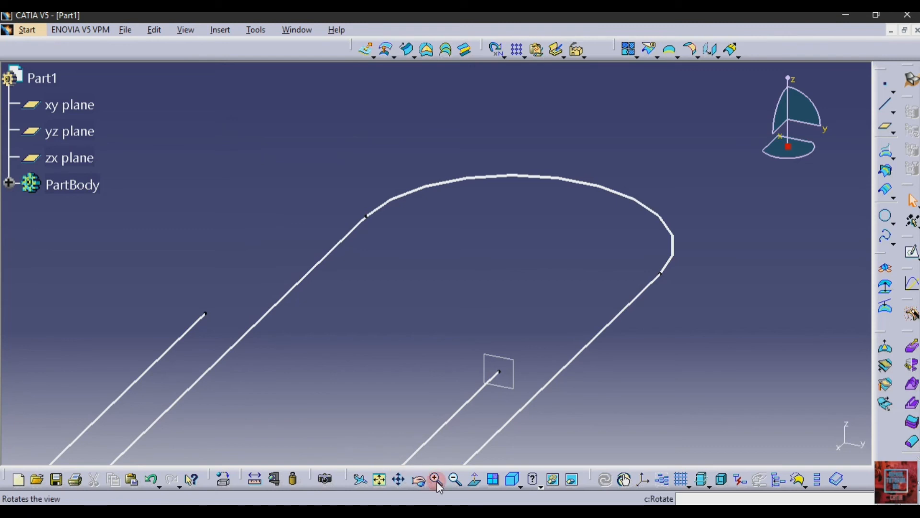
- Join all straight and arc segments of the paper clip path into one continuous curve
left_click(456, 480)
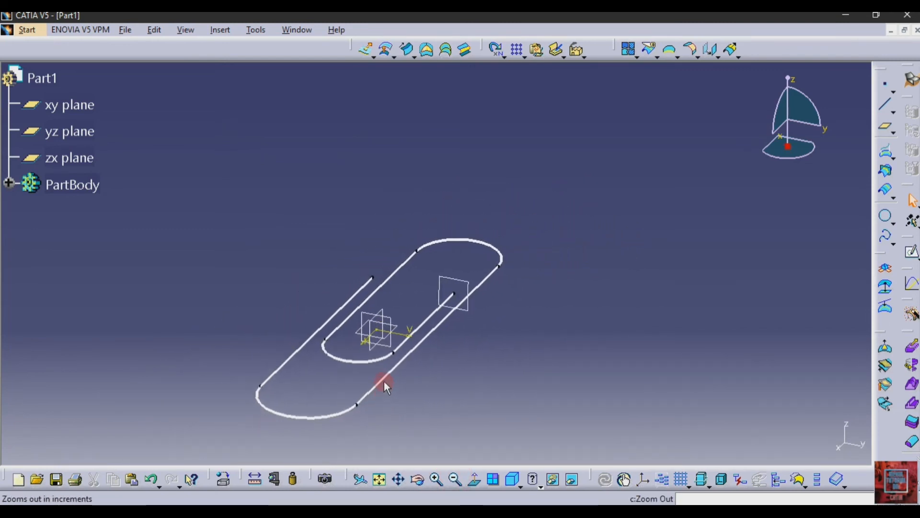
left_click(385, 377)
left_click(333, 414, "ctrl")
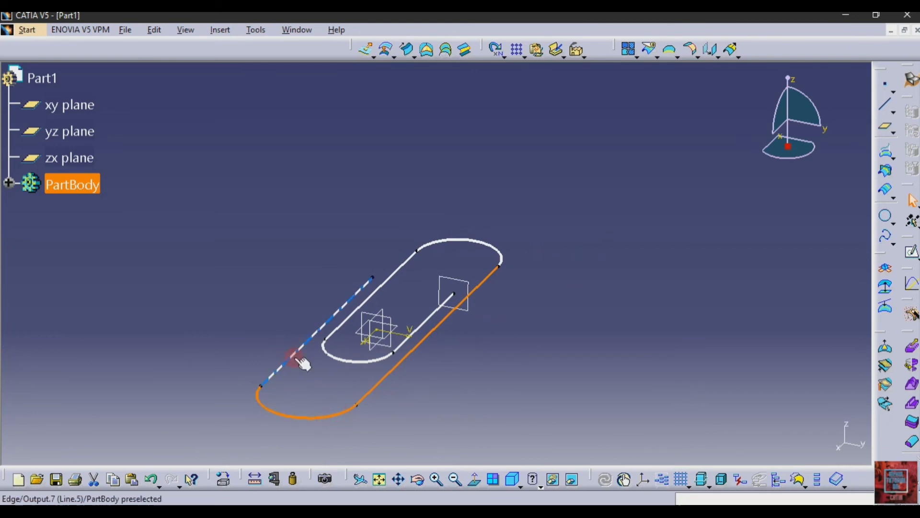
left_click(293, 357, "ctrl")
left_click(354, 317, "ctrl")
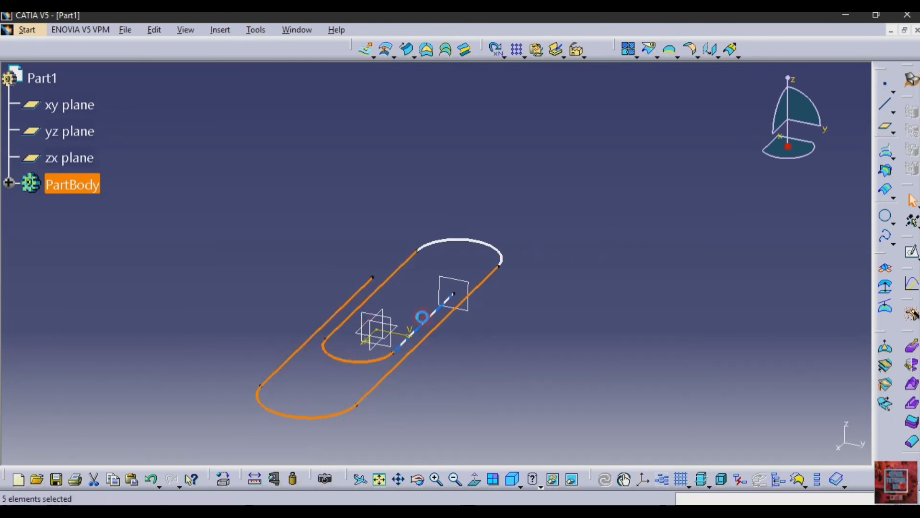
left_click(426, 319, "ctrl")
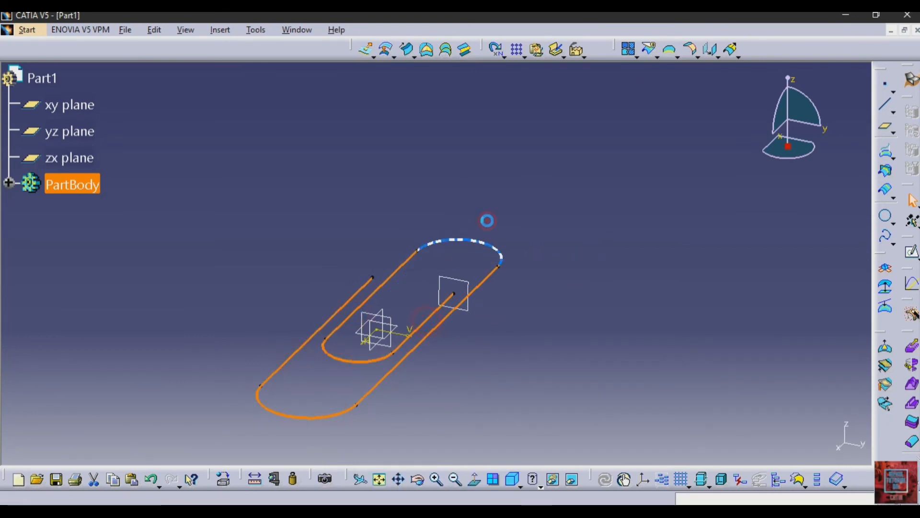
left_click(494, 245, "ctrl")
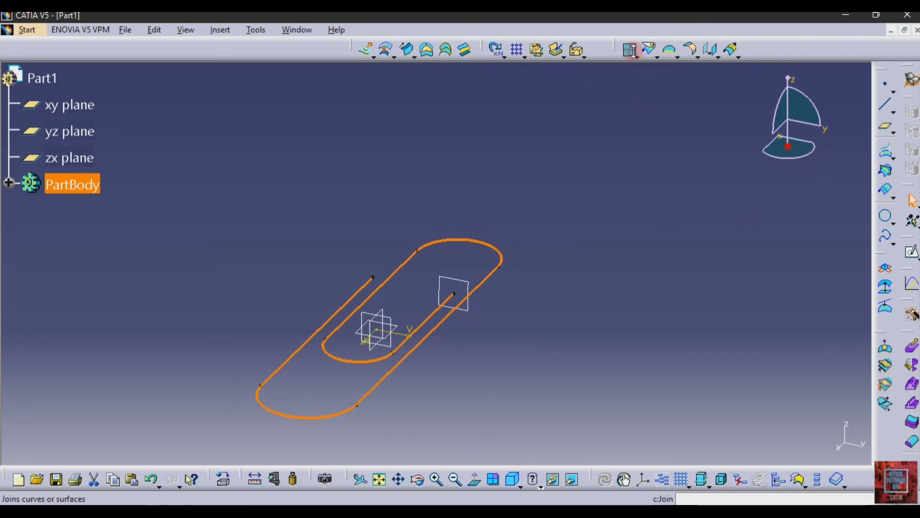
left_click(631, 49)
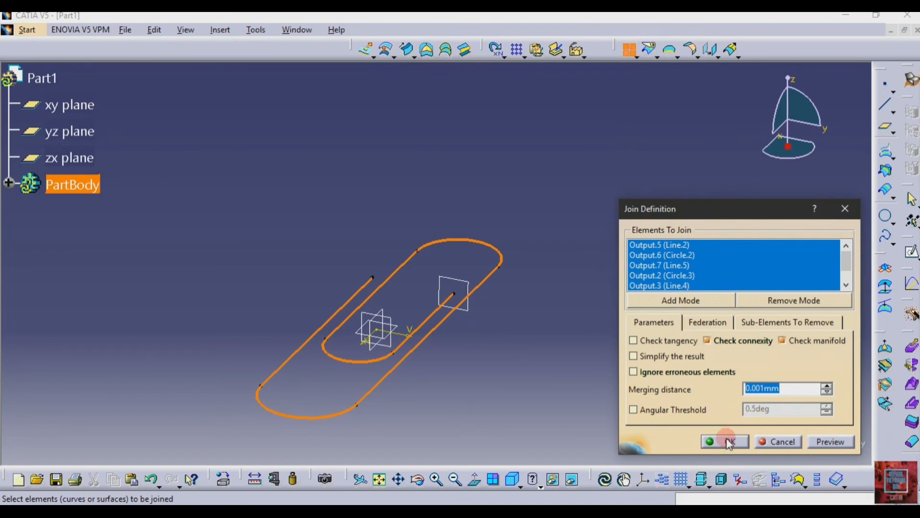
left_click(728, 441)
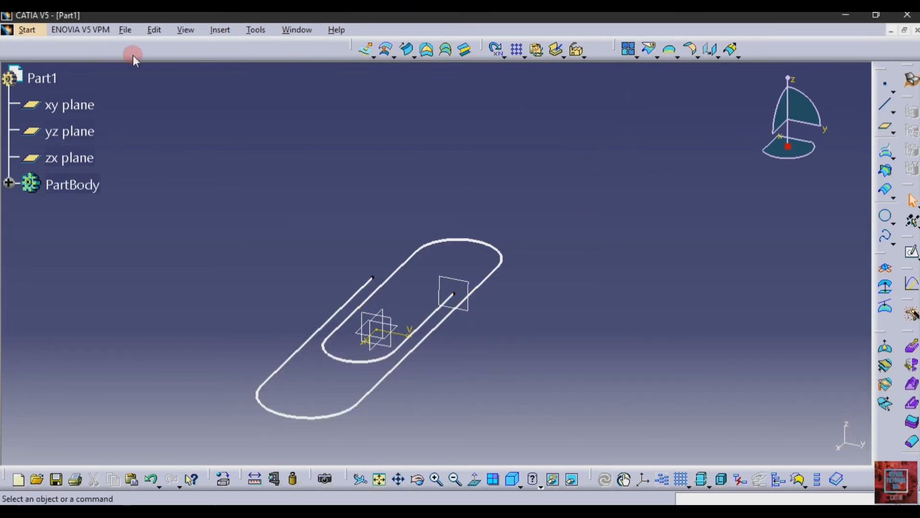
- Return to the Part Design workbench
left_click(35, 36)
mouse_move(107, 48)
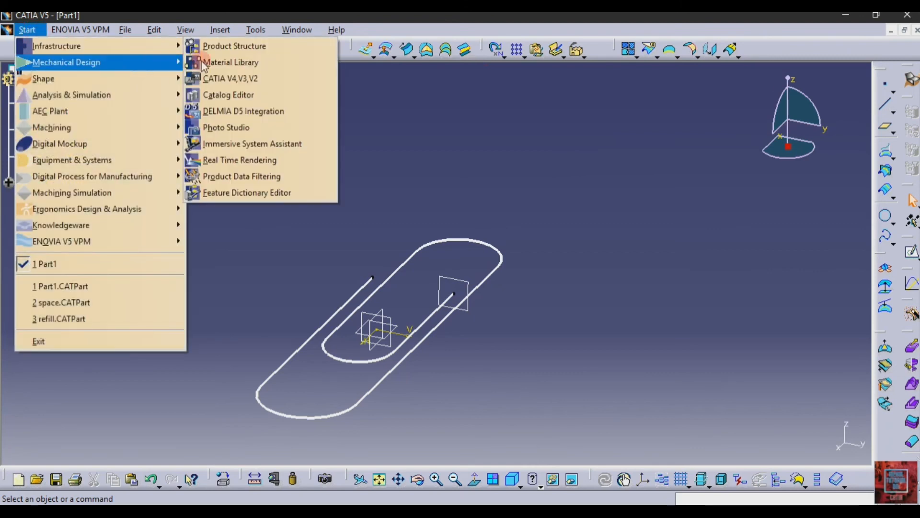
mouse_move(171, 62)
left_click(225, 62)
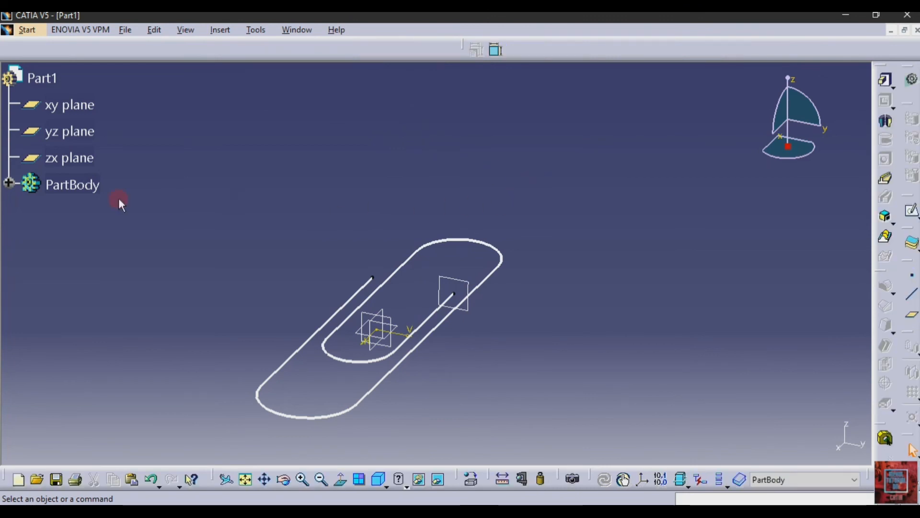
- Unhide the circular profile sketch, Sketch.2, in the part body
left_click(9, 185)
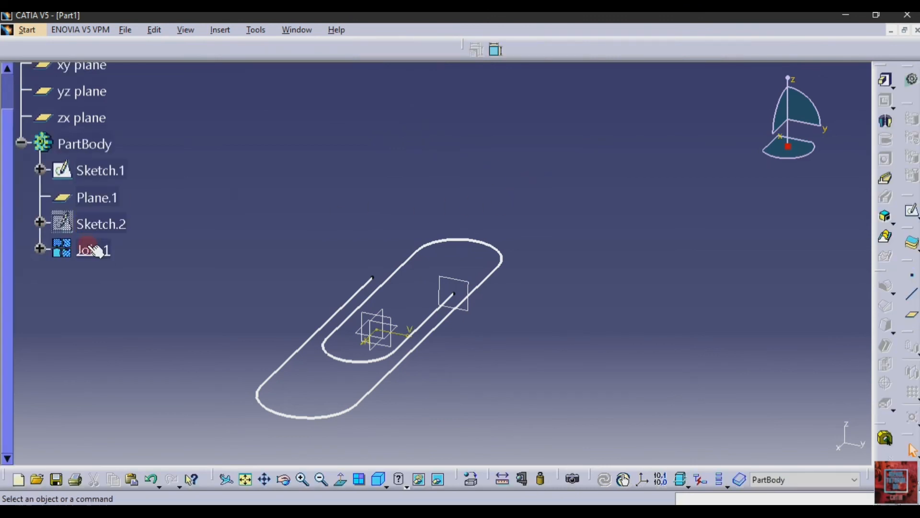
left_click(92, 223)
right_click(94, 225)
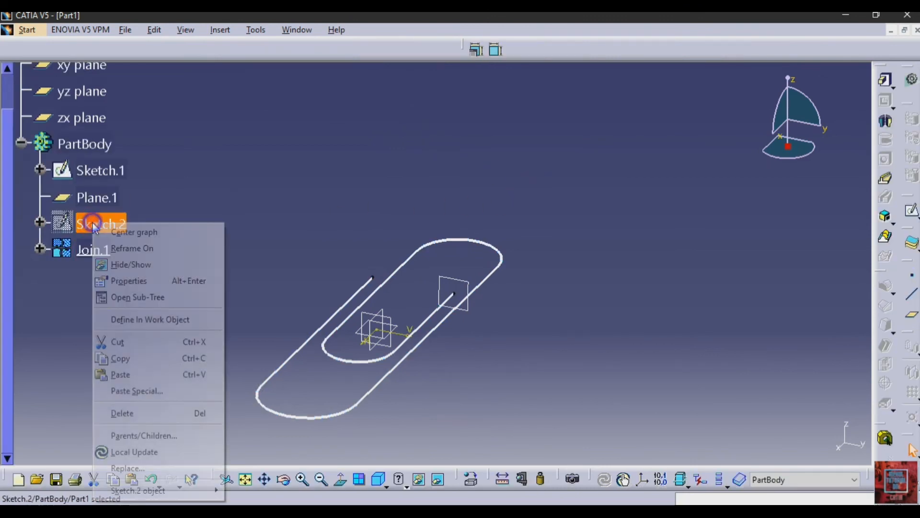
left_click(131, 264)
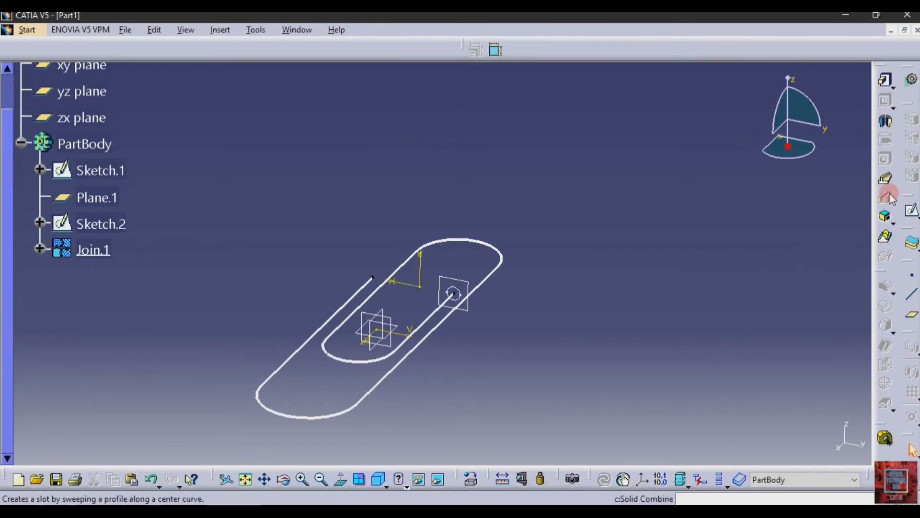
left_click(886, 178)
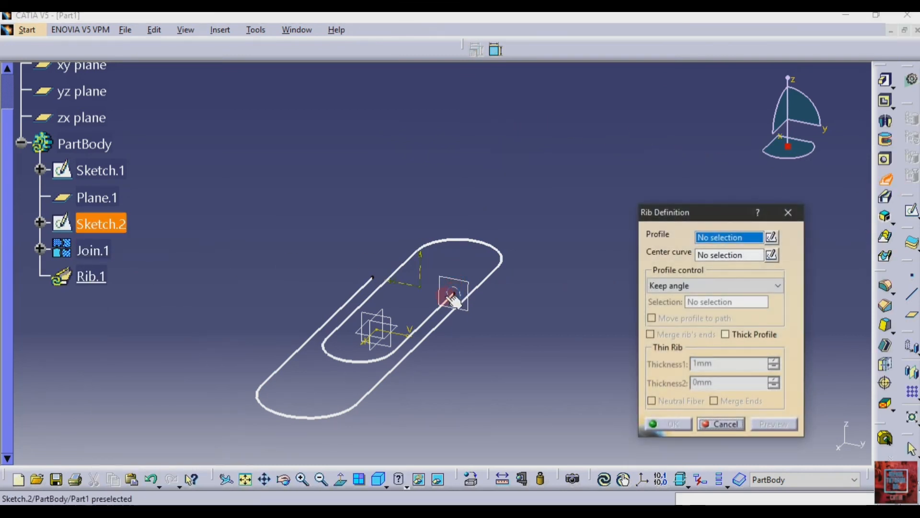
left_click(378, 389)
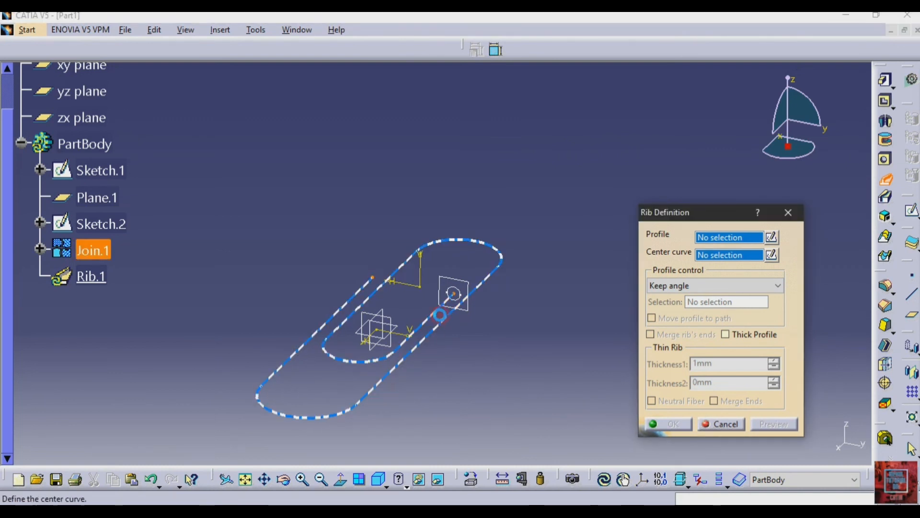
left_click(459, 292)
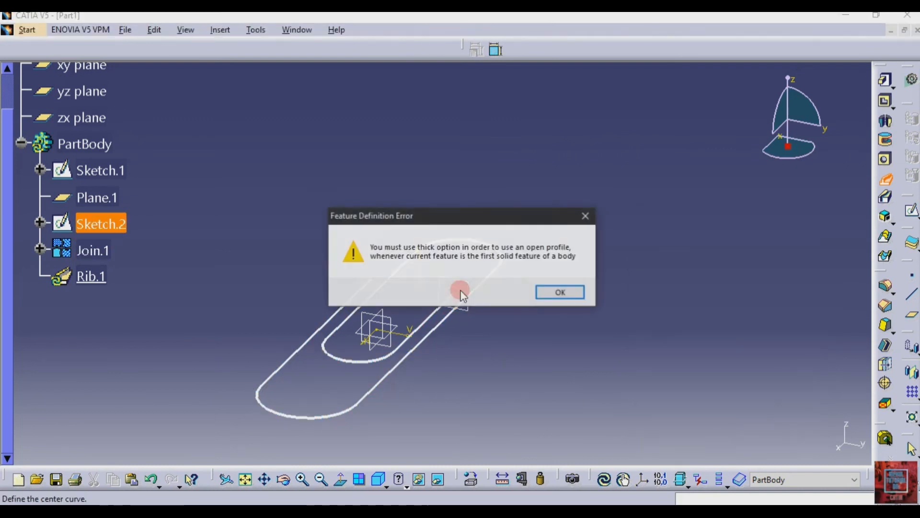
left_click(552, 290)
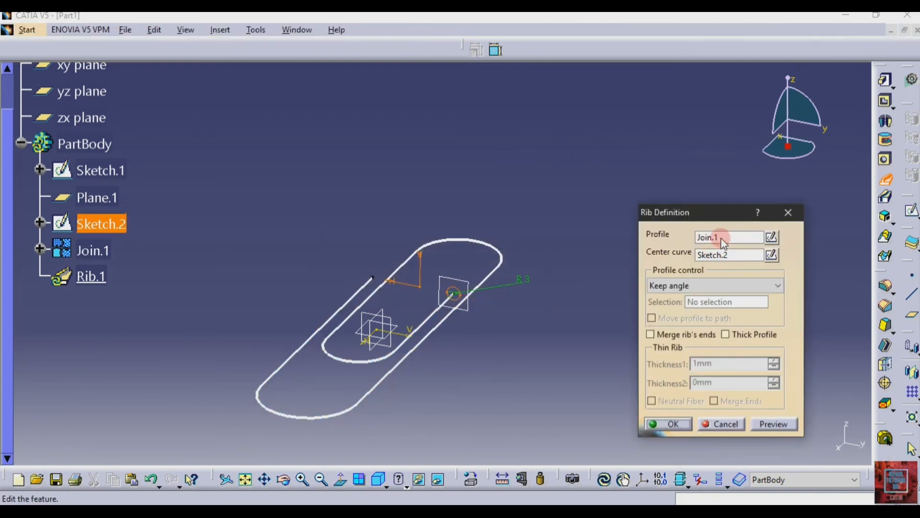
left_click(724, 239)
left_click(461, 294)
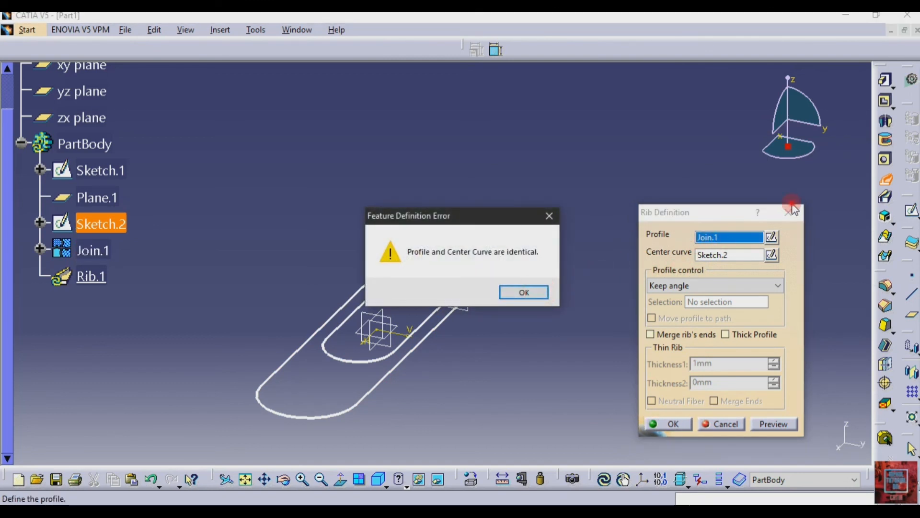
left_click(503, 292)
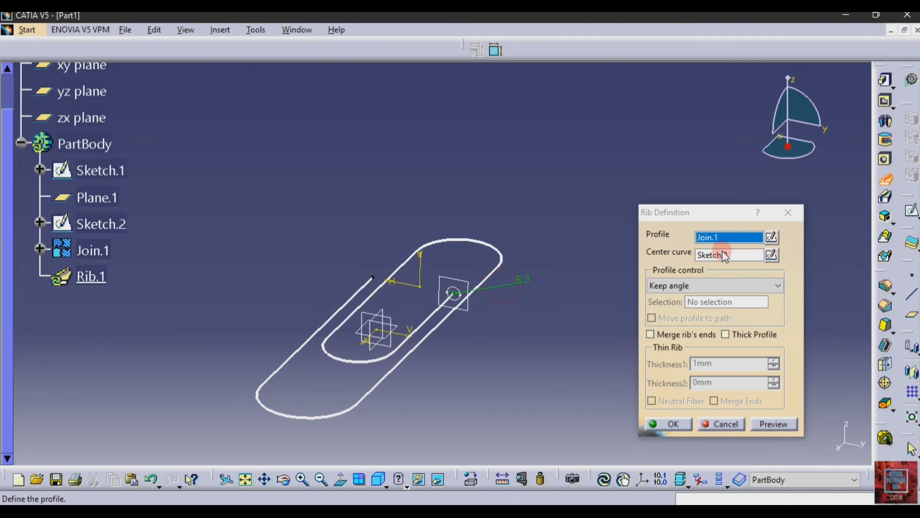
left_click(789, 212)
- Create a rib with the circle sketch as profile and the joined path as center curve, keeping the profile angle
left_click(886, 181)
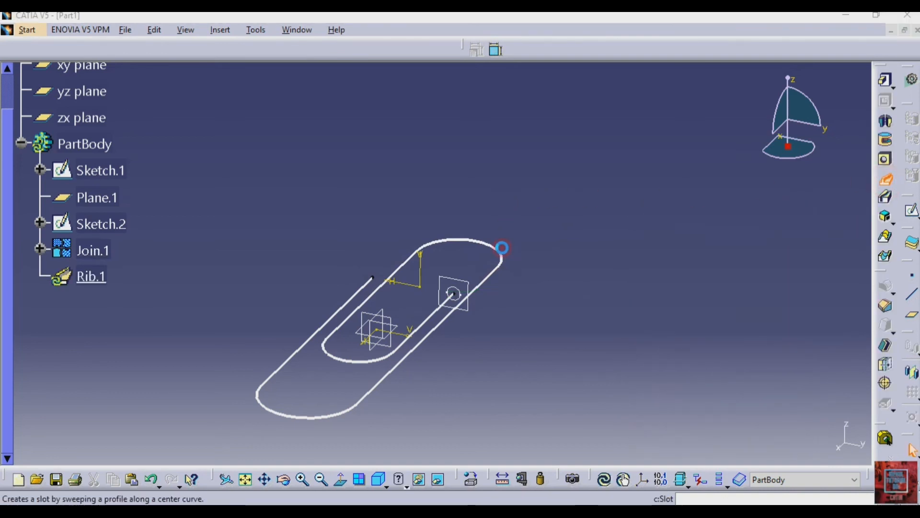
left_click(455, 294)
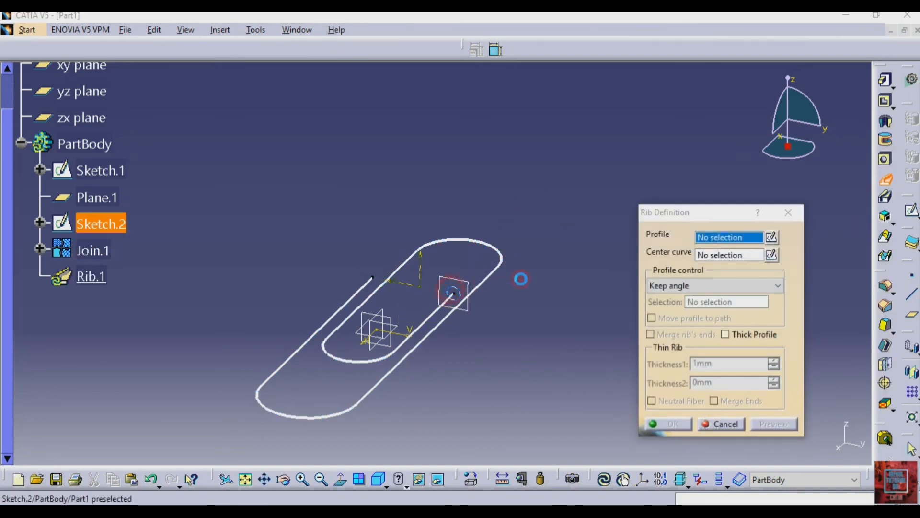
left_click(408, 347)
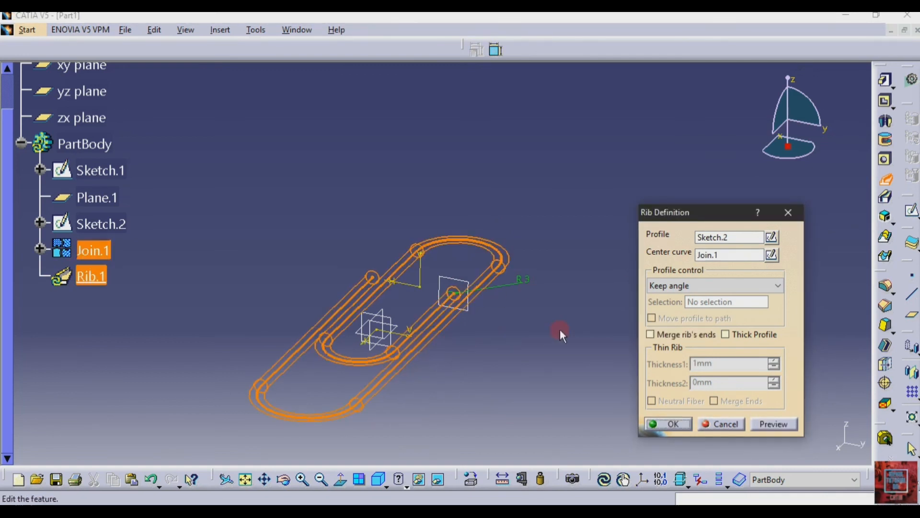
left_click(773, 424)
left_click(661, 424)
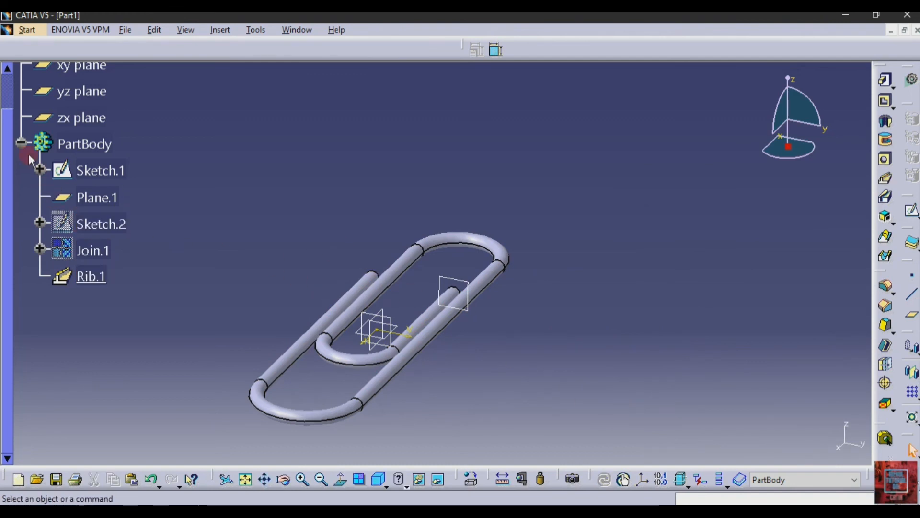
- Collapse the PartBody branch and rotate the view to inspect the finished paper clip
left_click(21, 142)
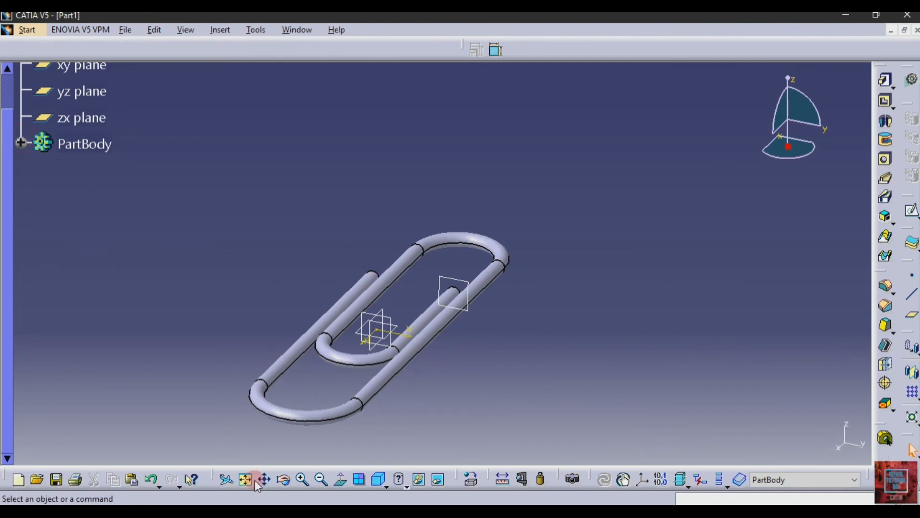
left_click(284, 479)
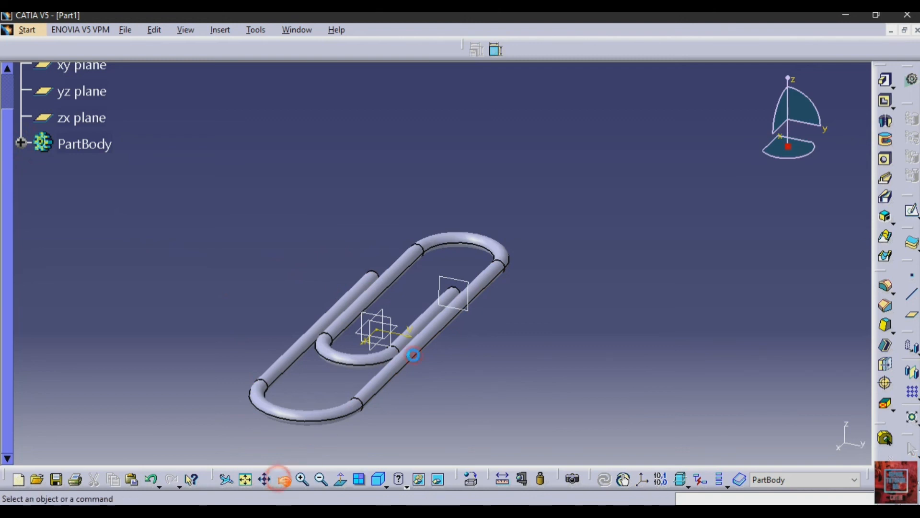